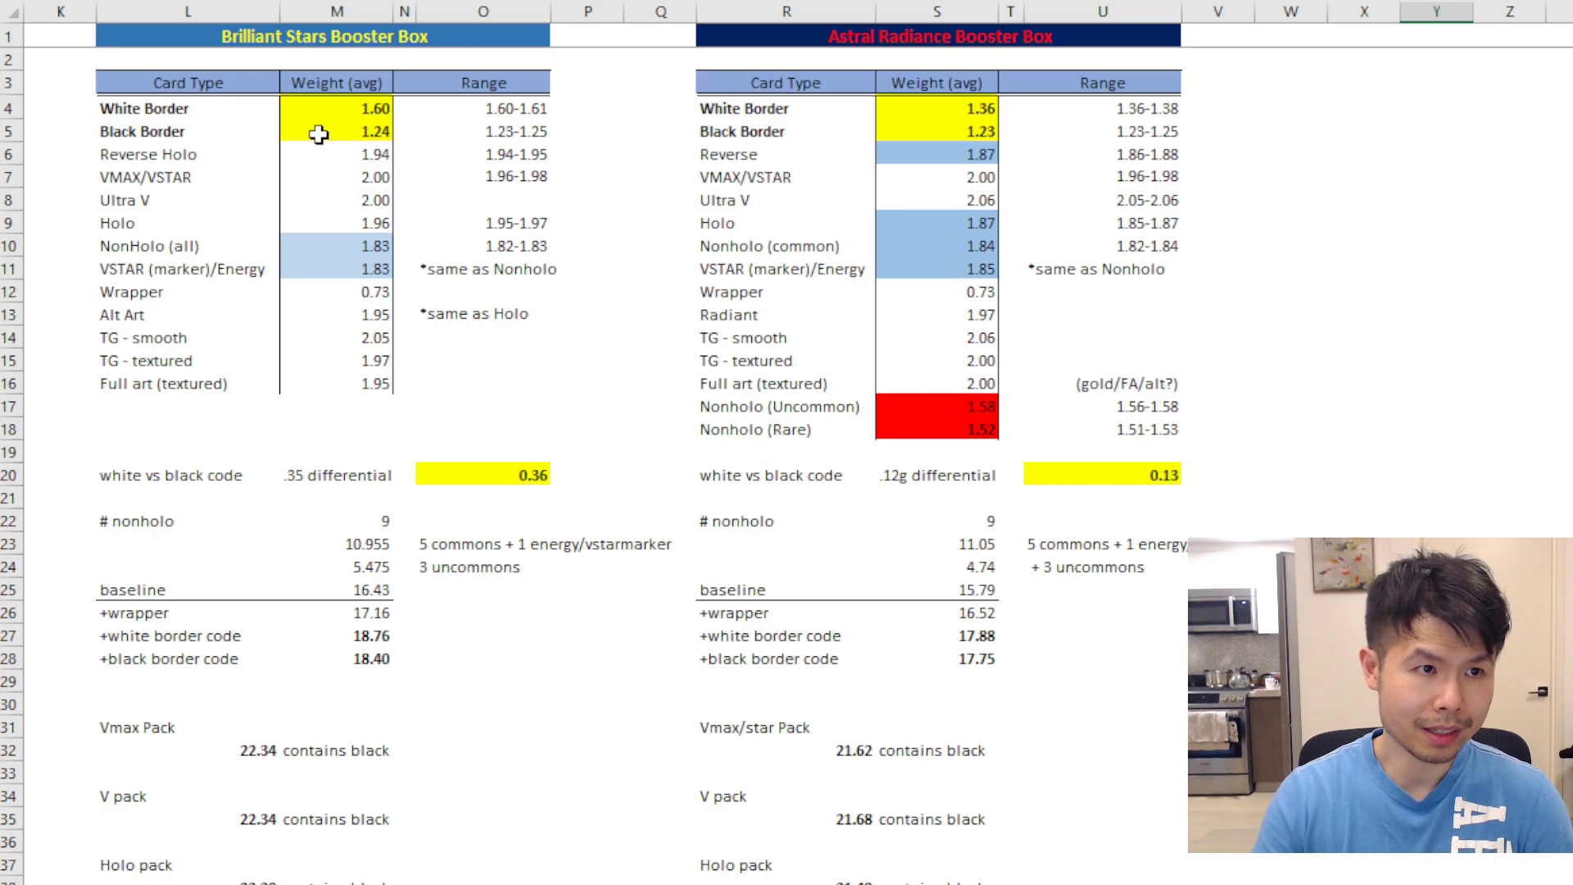
# - Compare the white and black border code card weights of both booster boxes, including the Astral Radiance code differential
pyautogui.moveTo(325, 113); pyautogui.dragTo(332, 131)
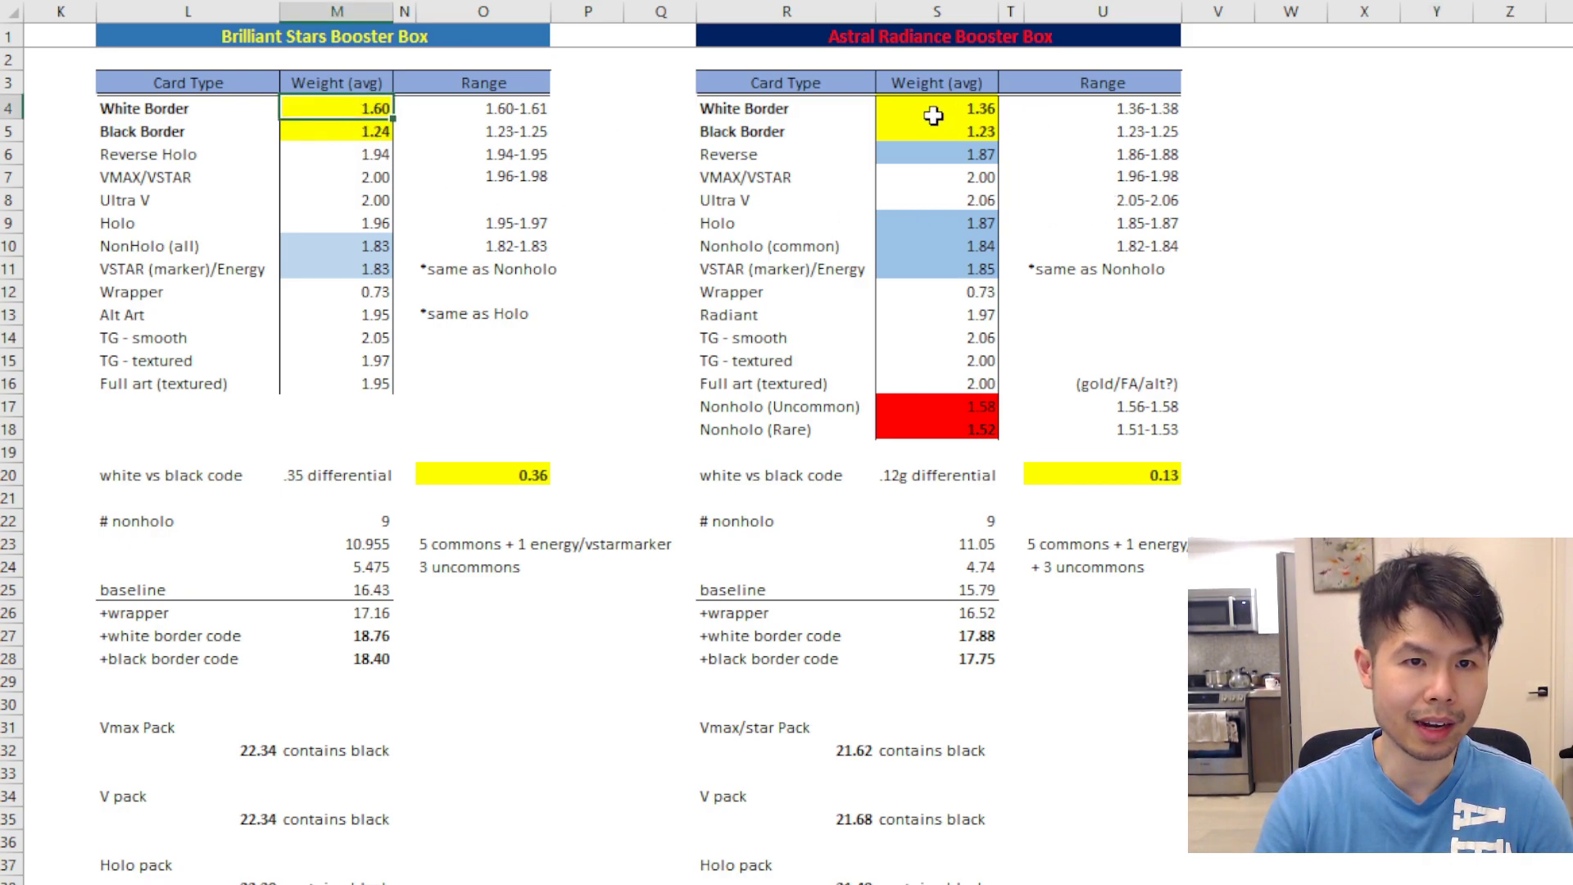
pyautogui.moveTo(934, 109); pyautogui.dragTo(936, 131)
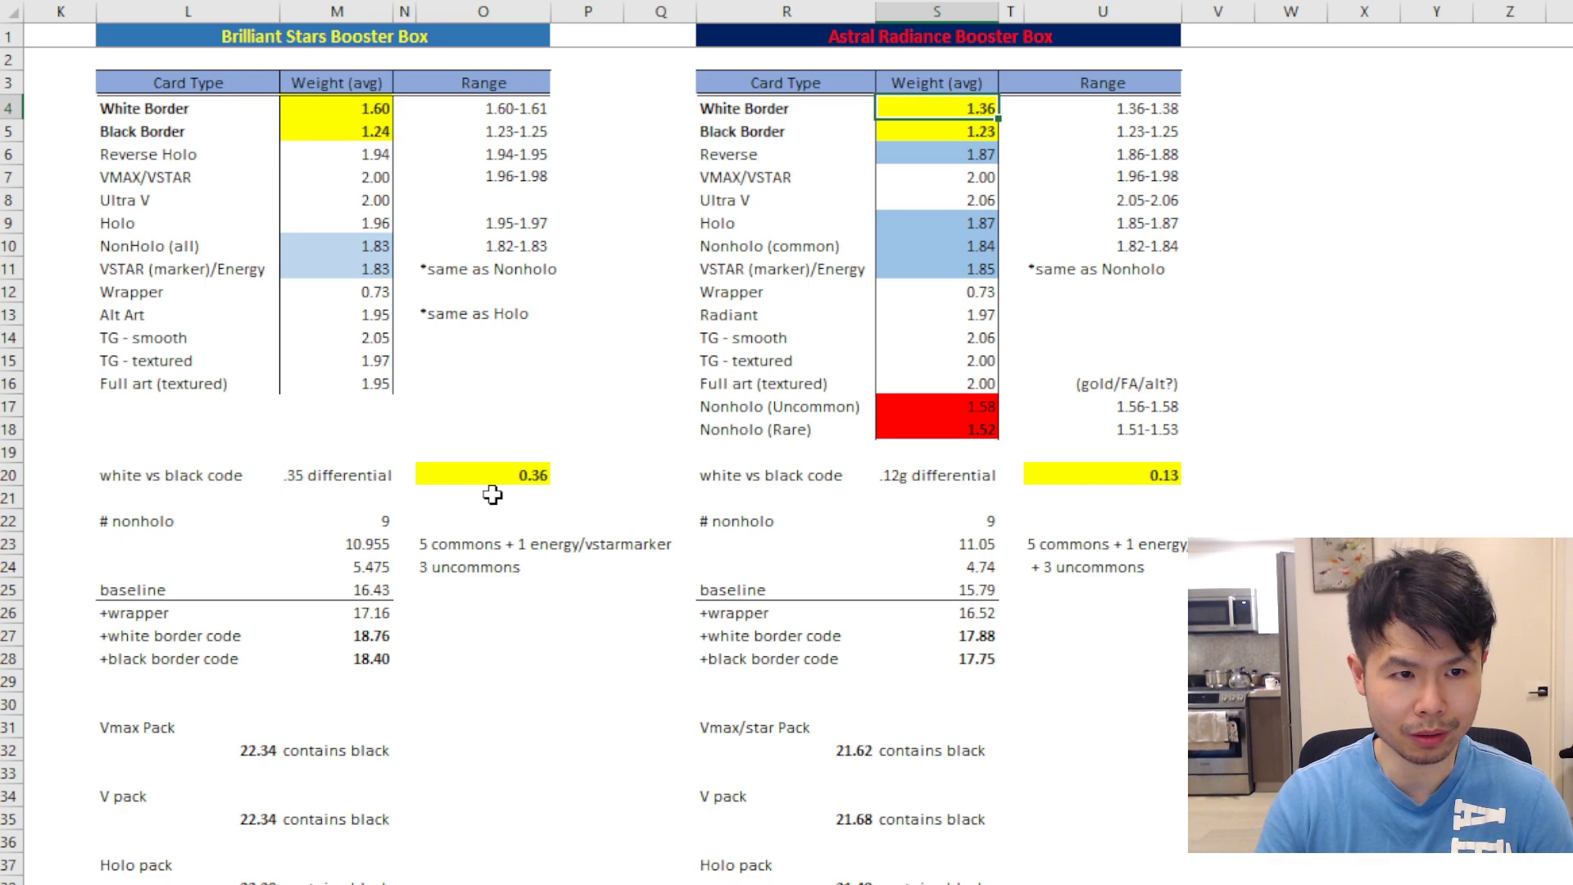
pyautogui.click(1134, 476)
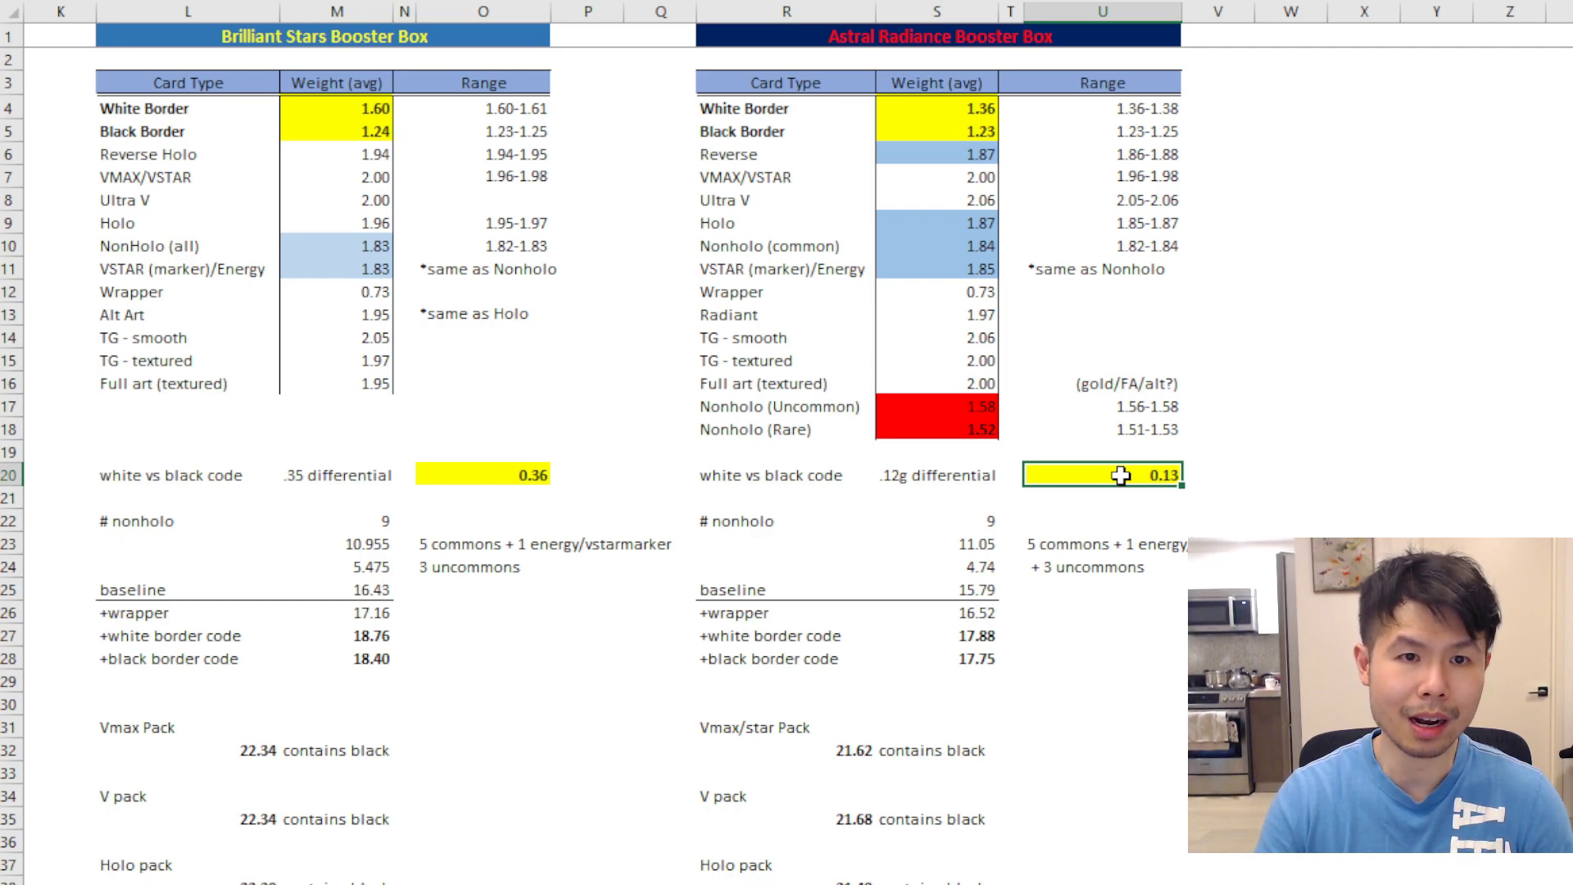
# - Compare the Astral Radiance VMAX/VSTAR, Holo and Nonholo (common) weights with the Brilliant Stars NonHolo weight and the Astral Radiance code differential
pyautogui.click(951, 184)
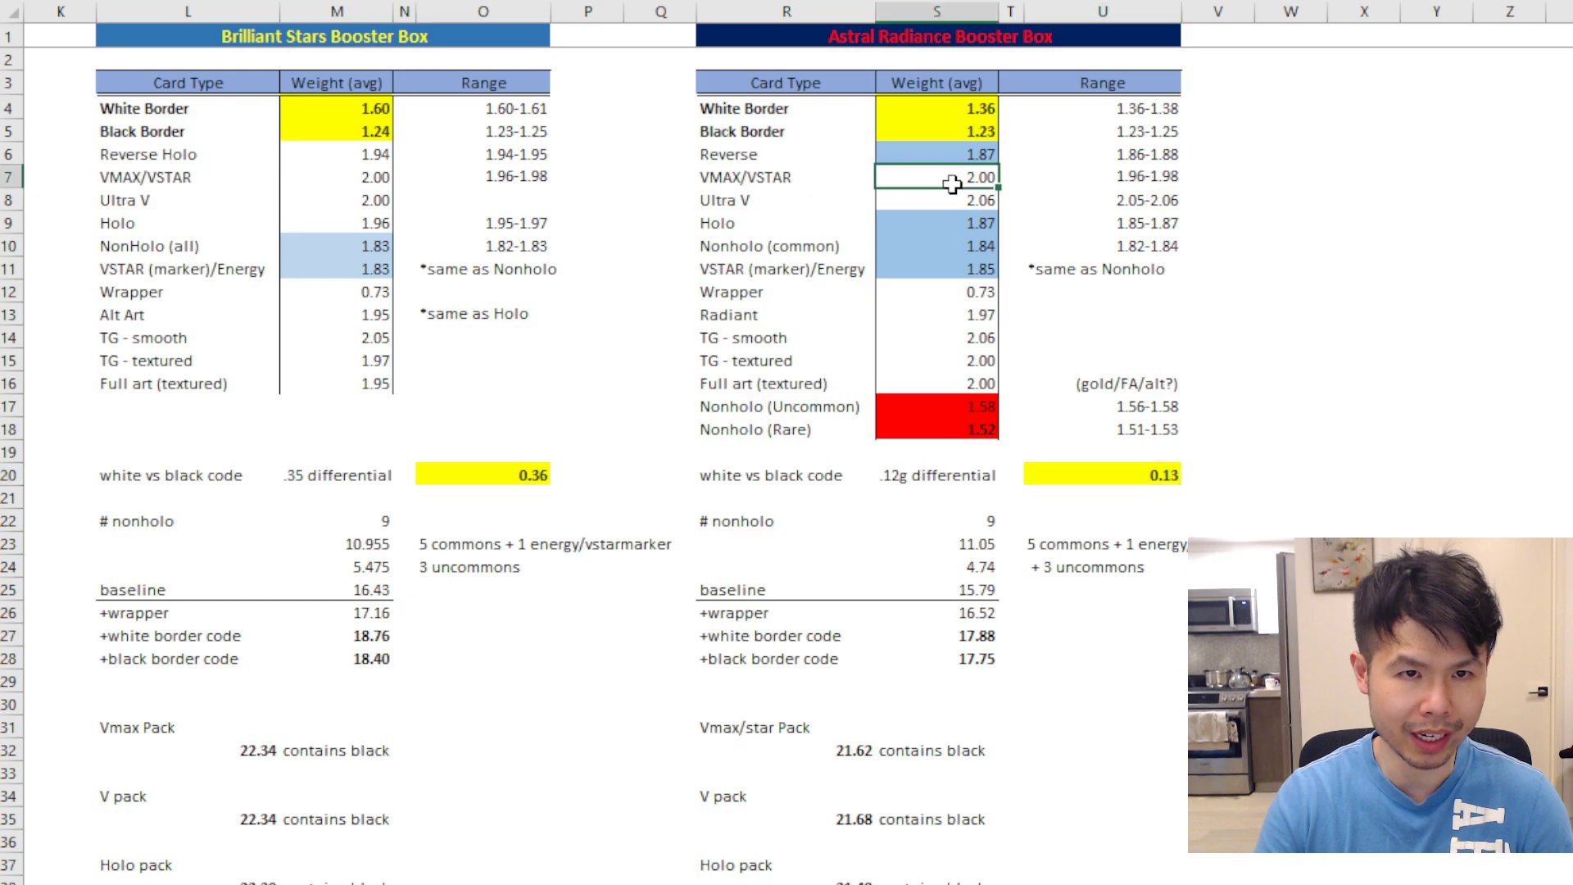
pyautogui.keyDown('ctrl'); pyautogui.click(953, 226); pyautogui.keyUp('ctrl')
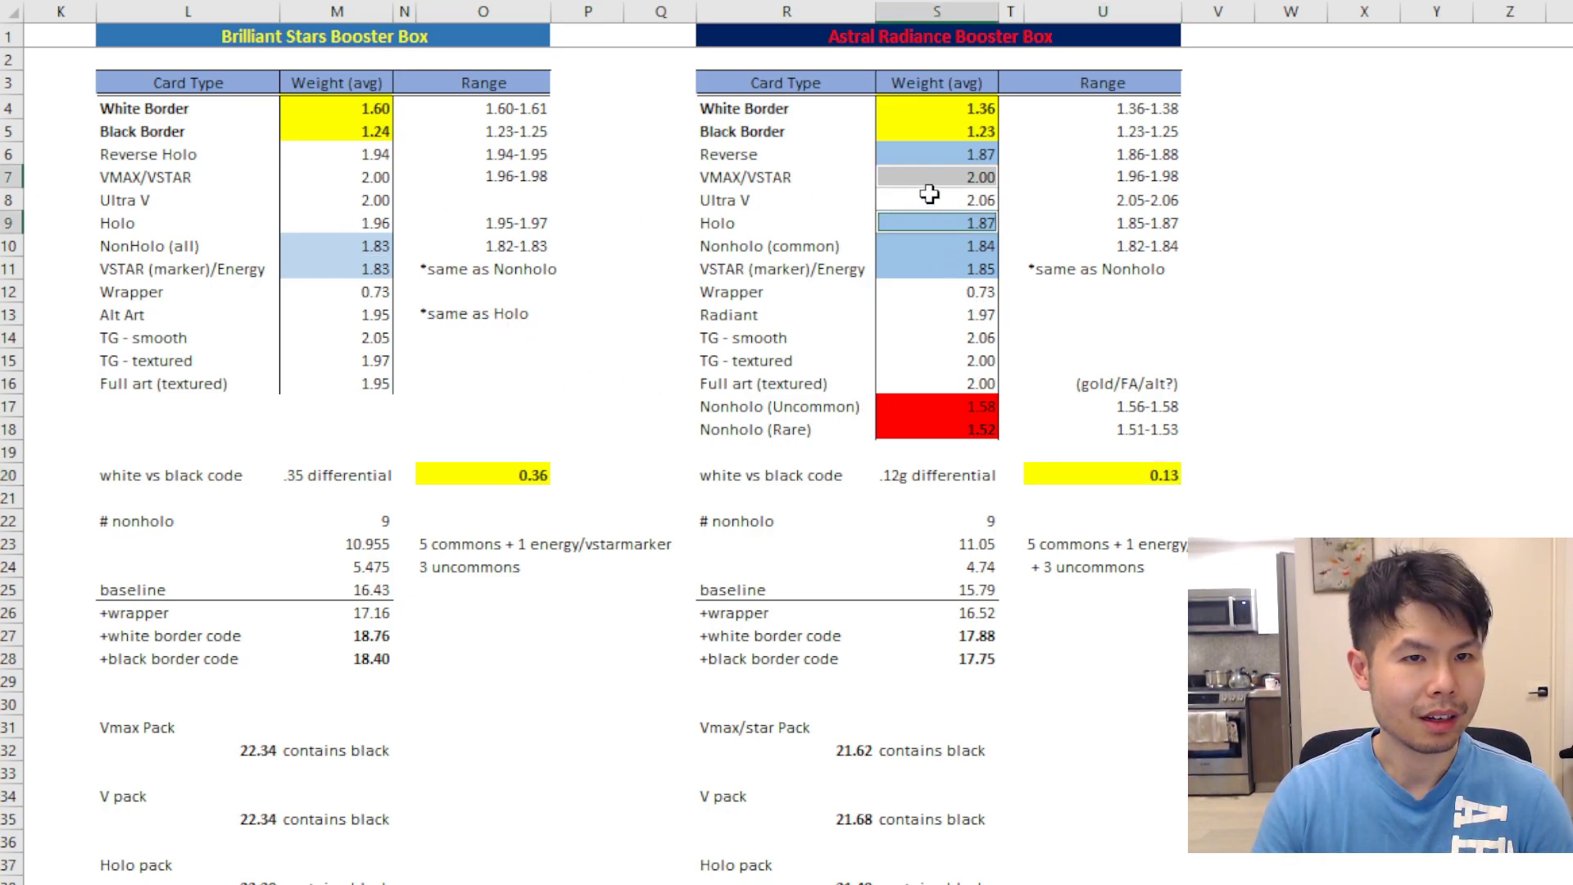
pyautogui.click(906, 178)
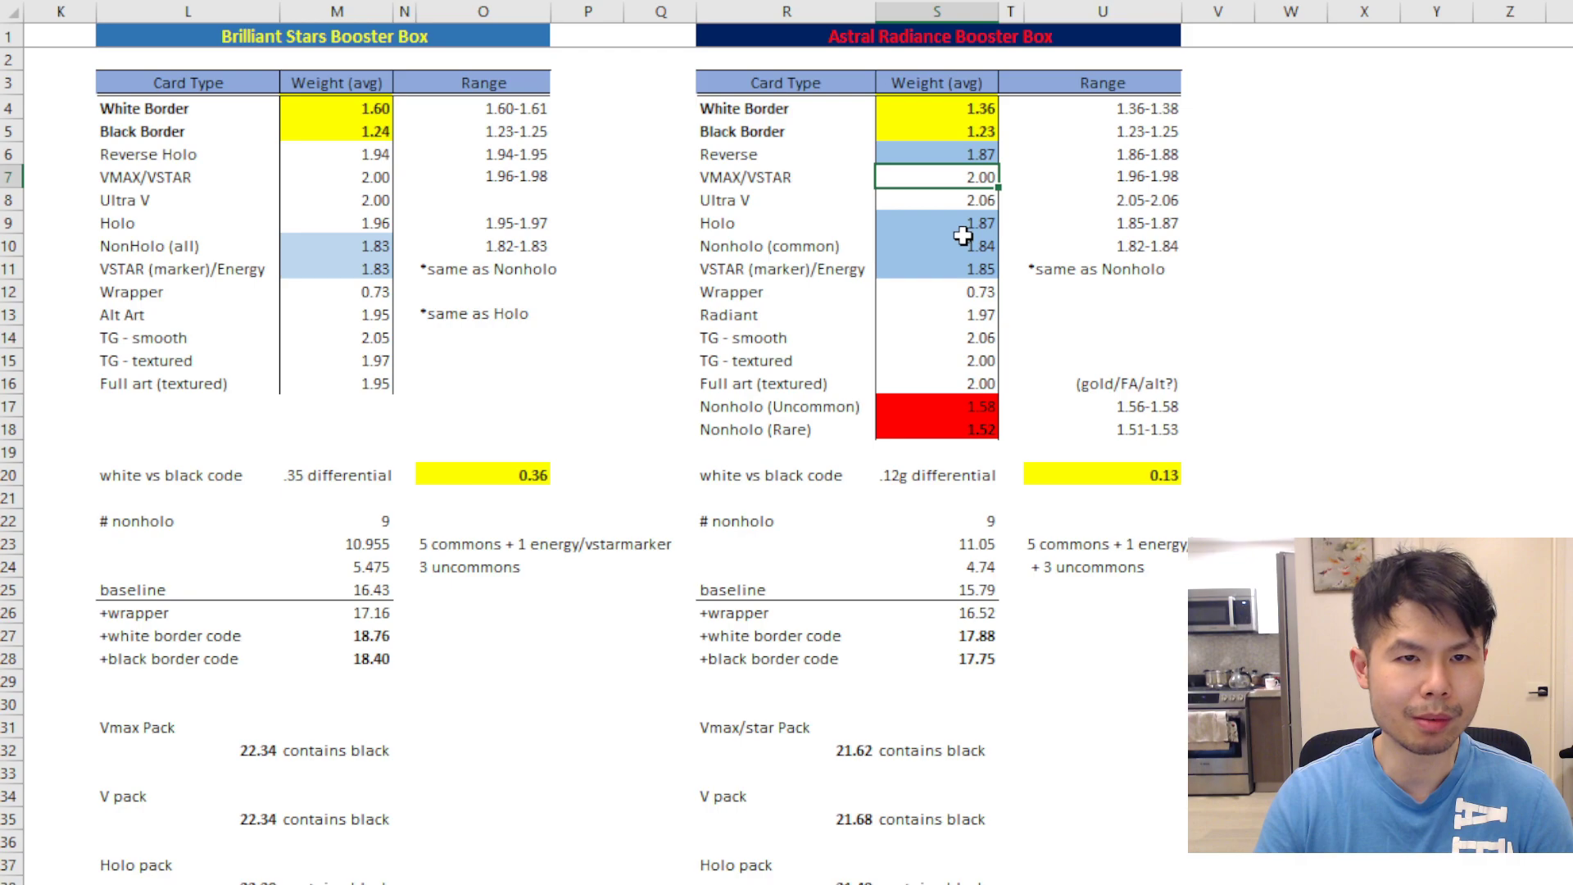
pyautogui.click(956, 219)
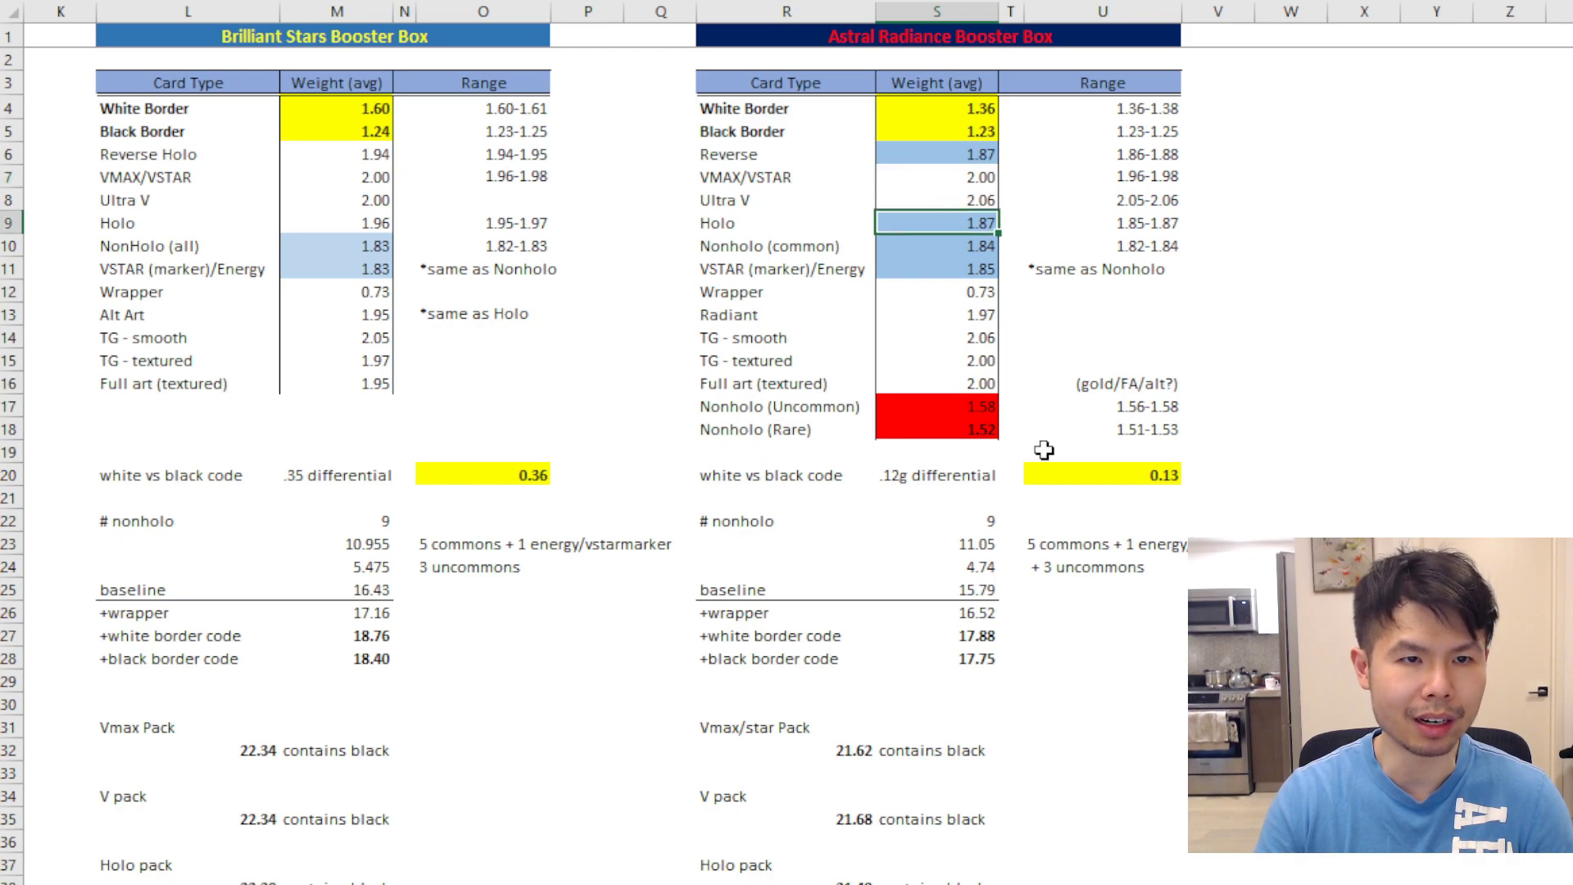
pyautogui.click(959, 240)
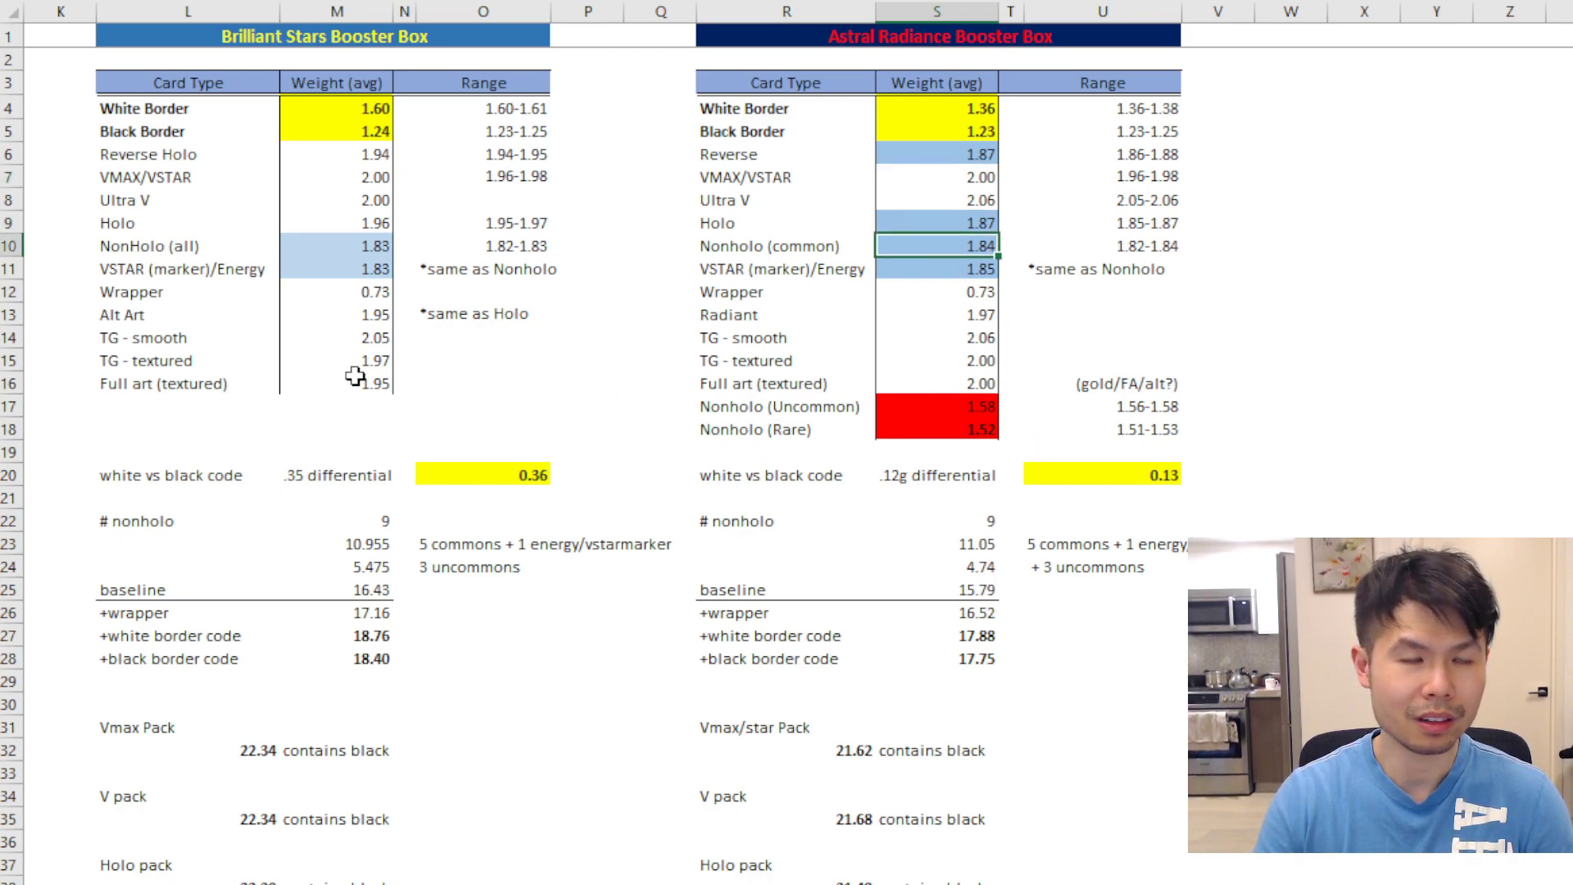
pyautogui.click(350, 246)
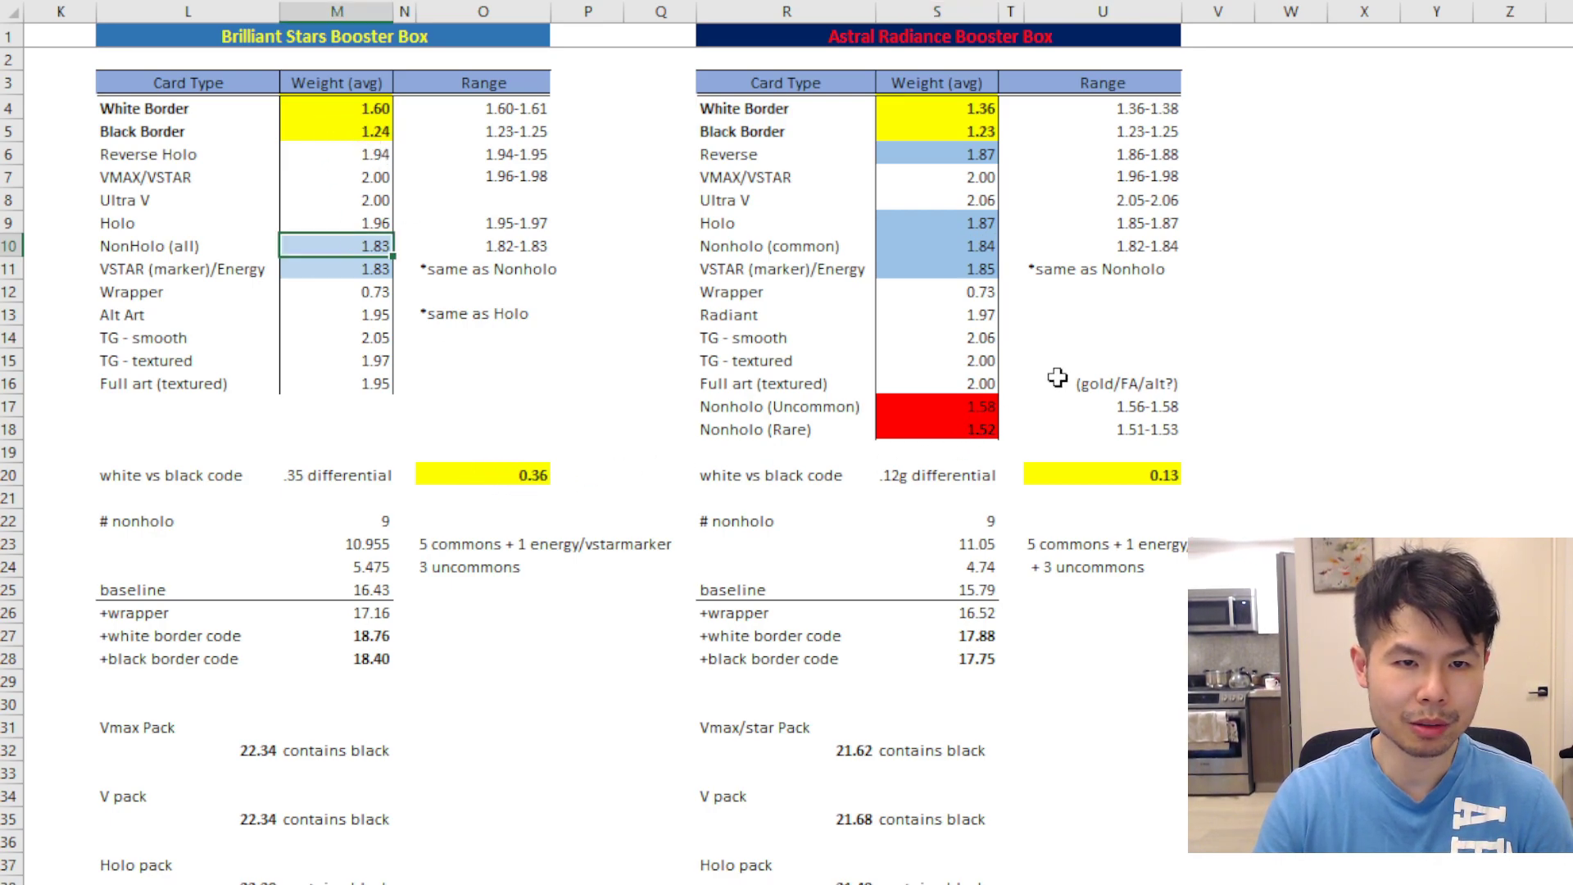
pyautogui.click(1115, 475)
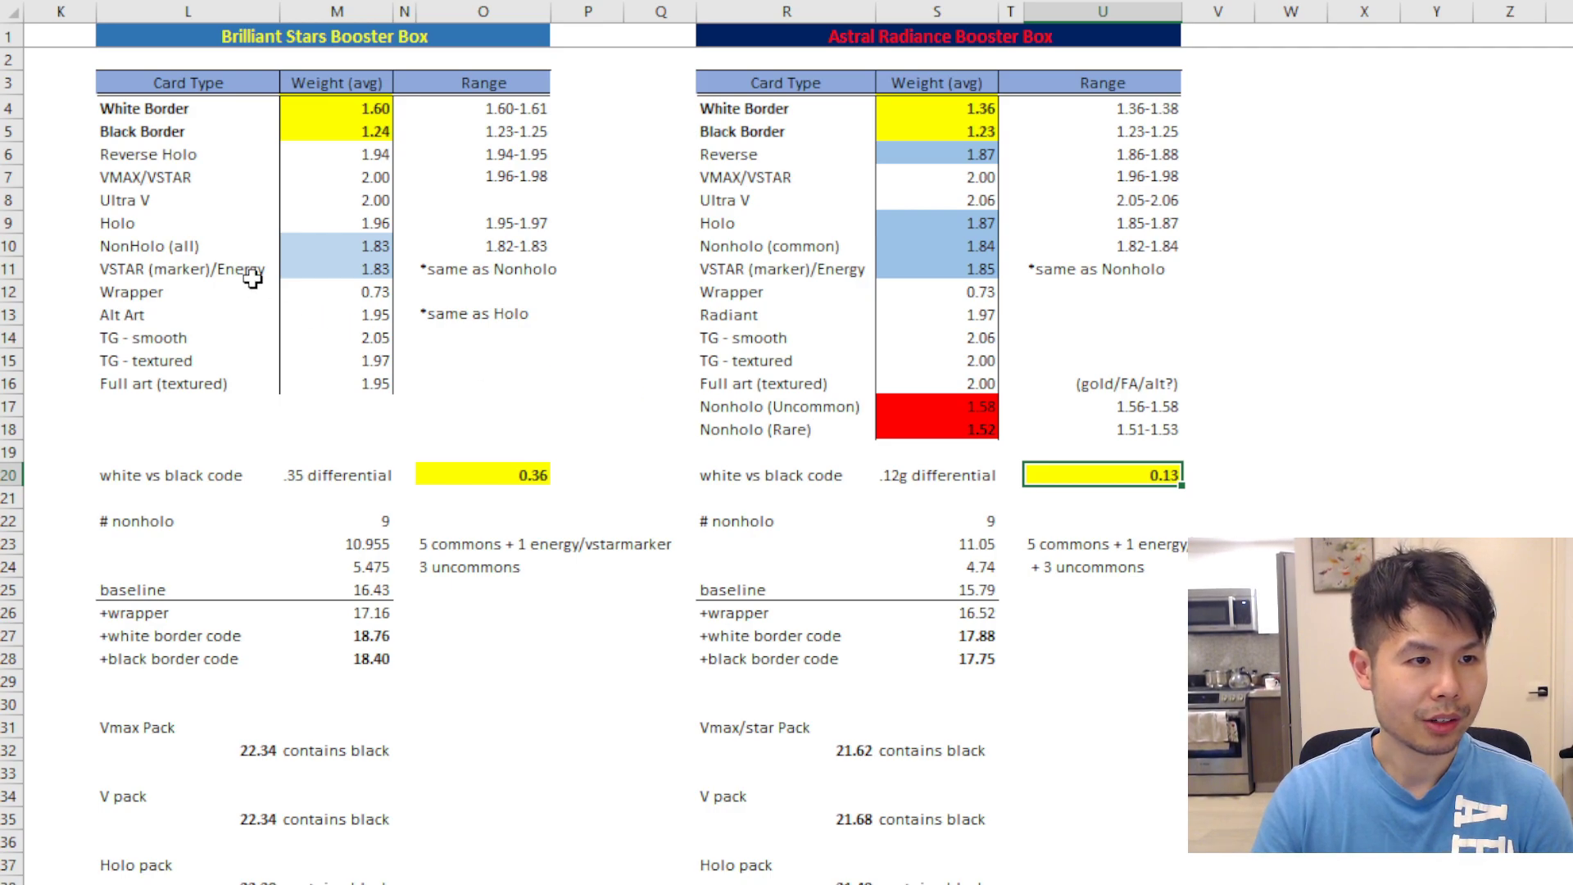
# - Compare the Brilliant Stars NonHolo weight and range with the Astral Radiance Nonholo common, uncommon and rare weights
pyautogui.moveTo(213, 249); pyautogui.dragTo(316, 247)
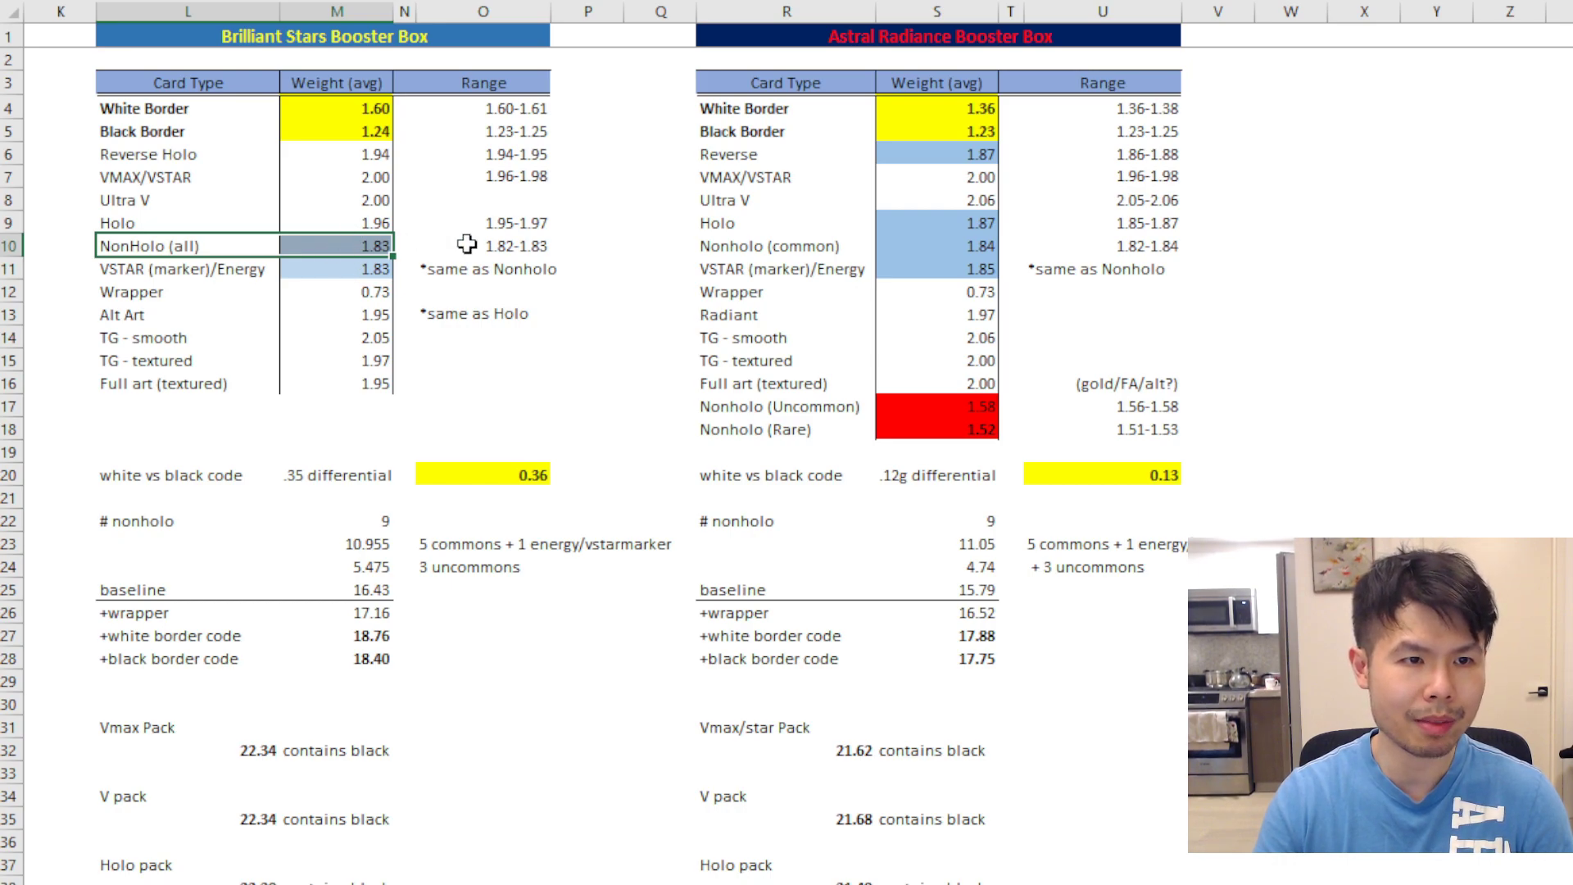
pyautogui.click(505, 244)
pyautogui.moveTo(506, 244); pyautogui.dragTo(176, 246)
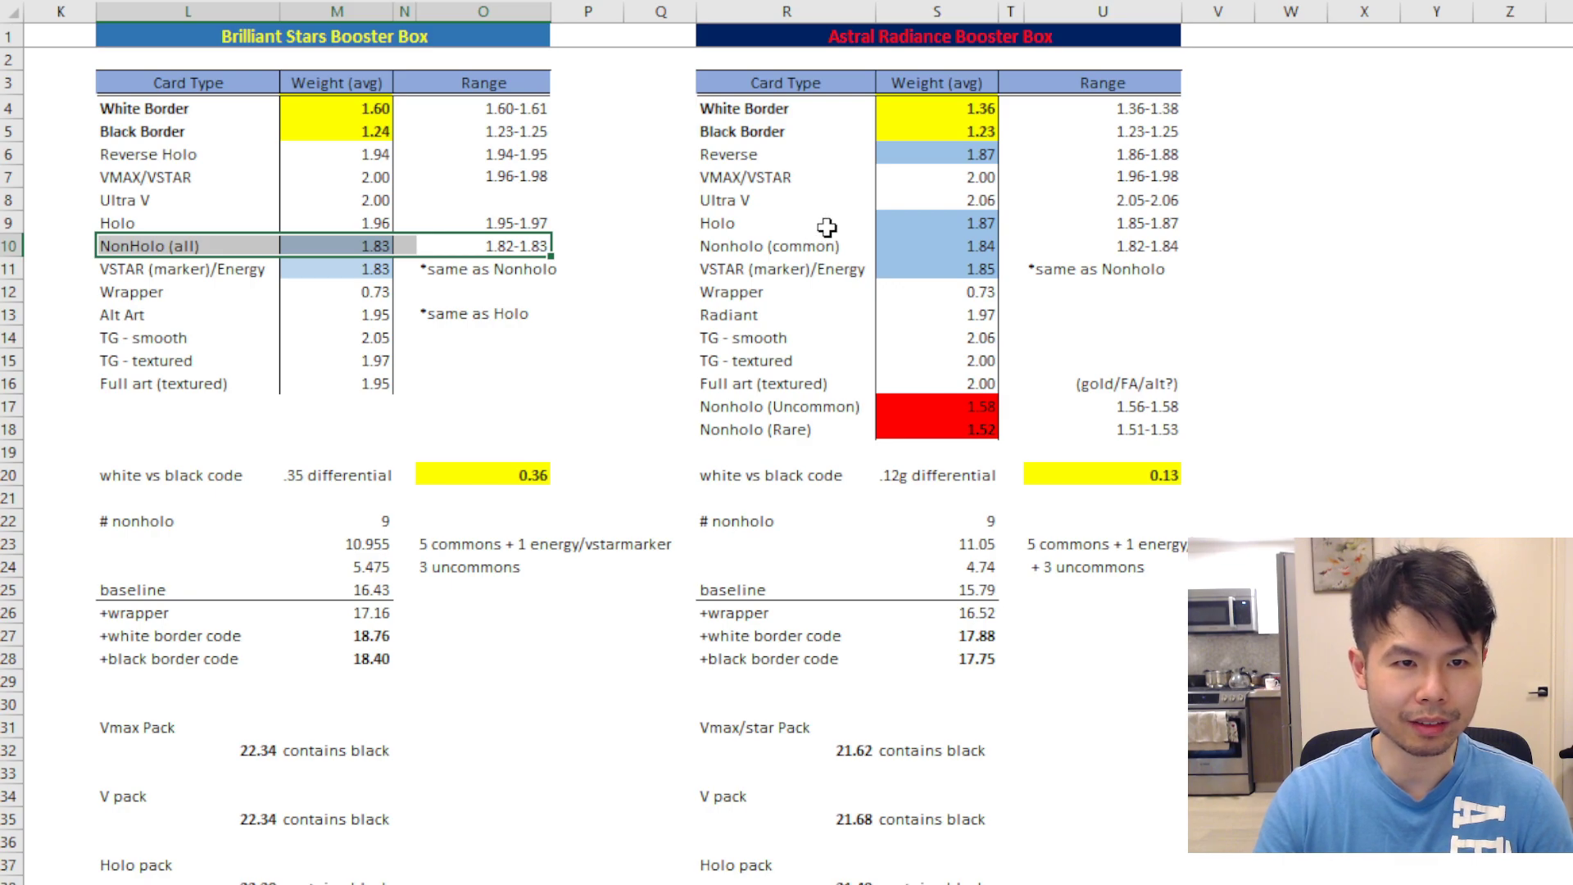
pyautogui.moveTo(821, 250); pyautogui.dragTo(979, 247)
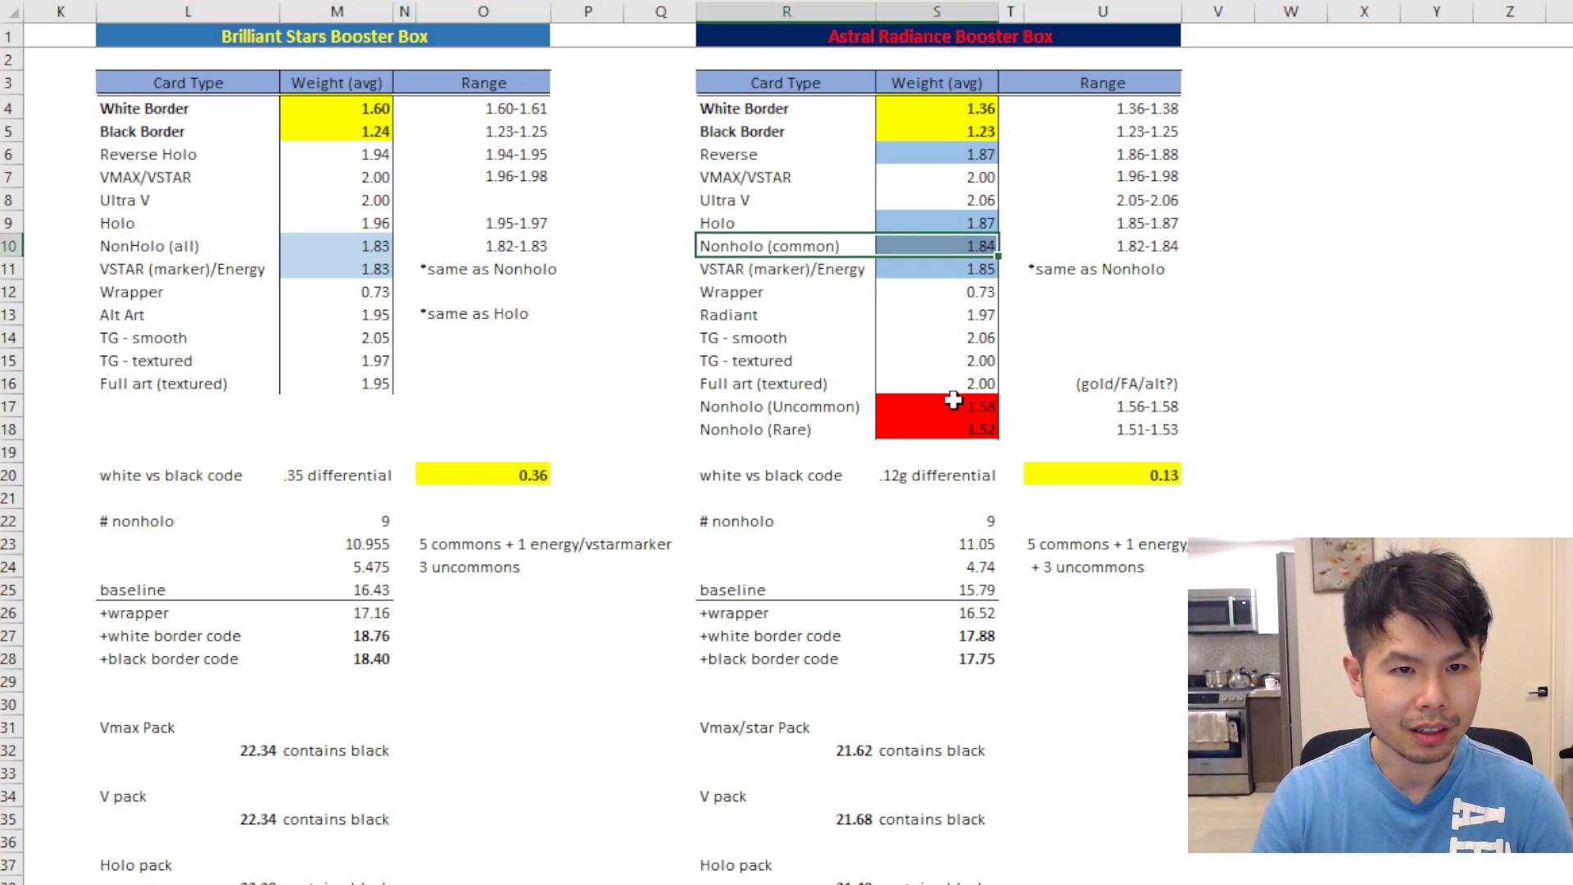
pyautogui.moveTo(951, 404); pyautogui.dragTo(792, 433)
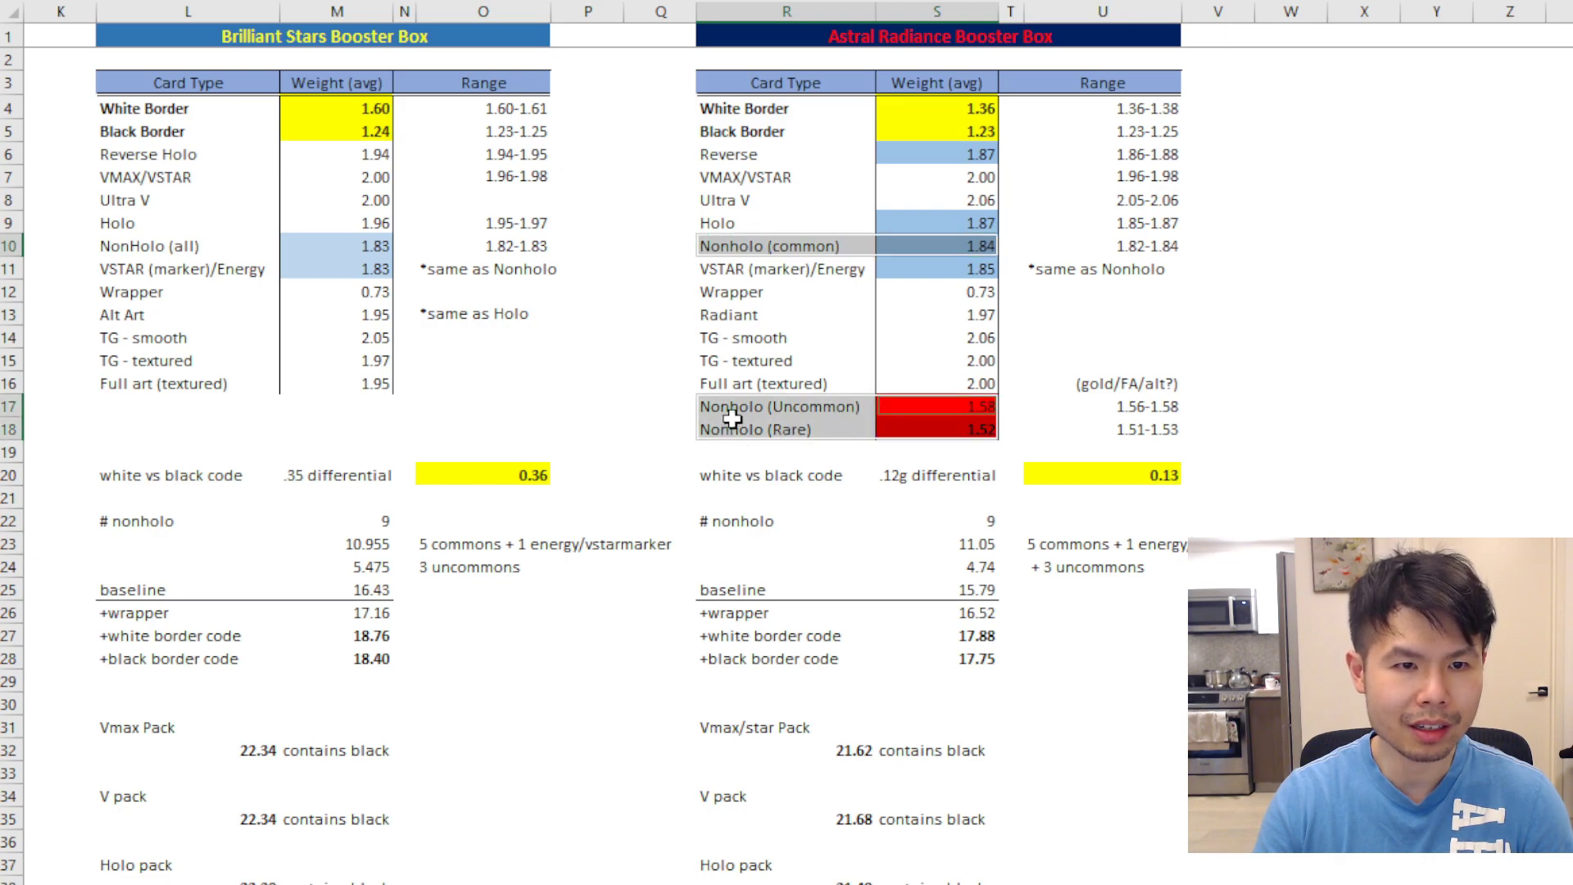
# - Compare the Astral Radiance Nonholo (Rare) weight with the Ultra V weight
pyautogui.click(947, 436)
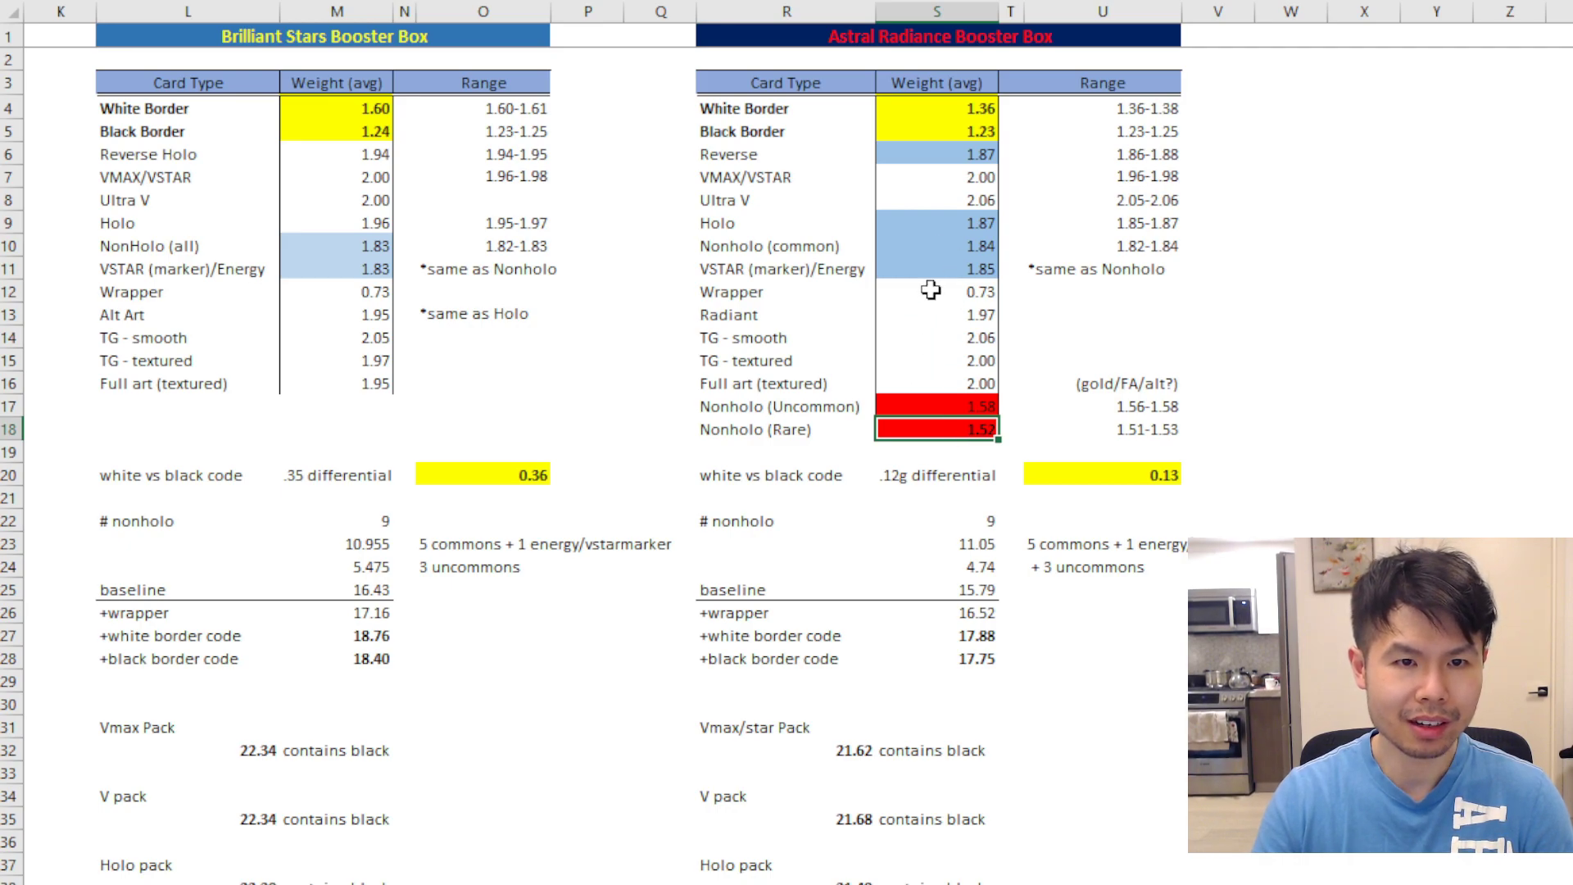
pyautogui.click(942, 202)
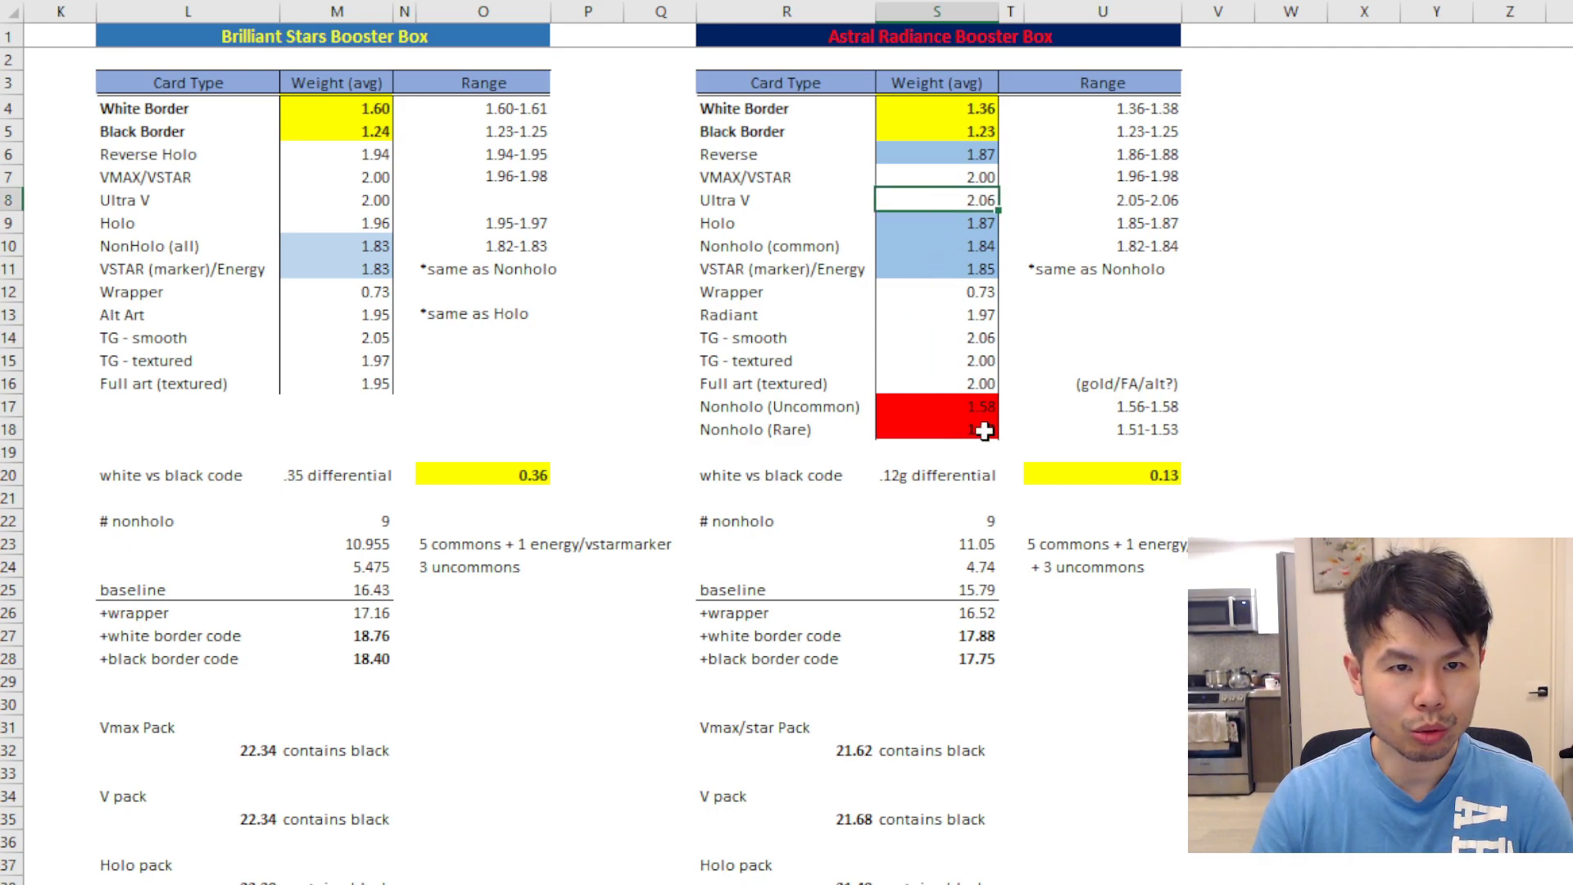
pyautogui.keyDown('ctrl'); pyautogui.click(924, 428); pyautogui.keyUp('ctrl')
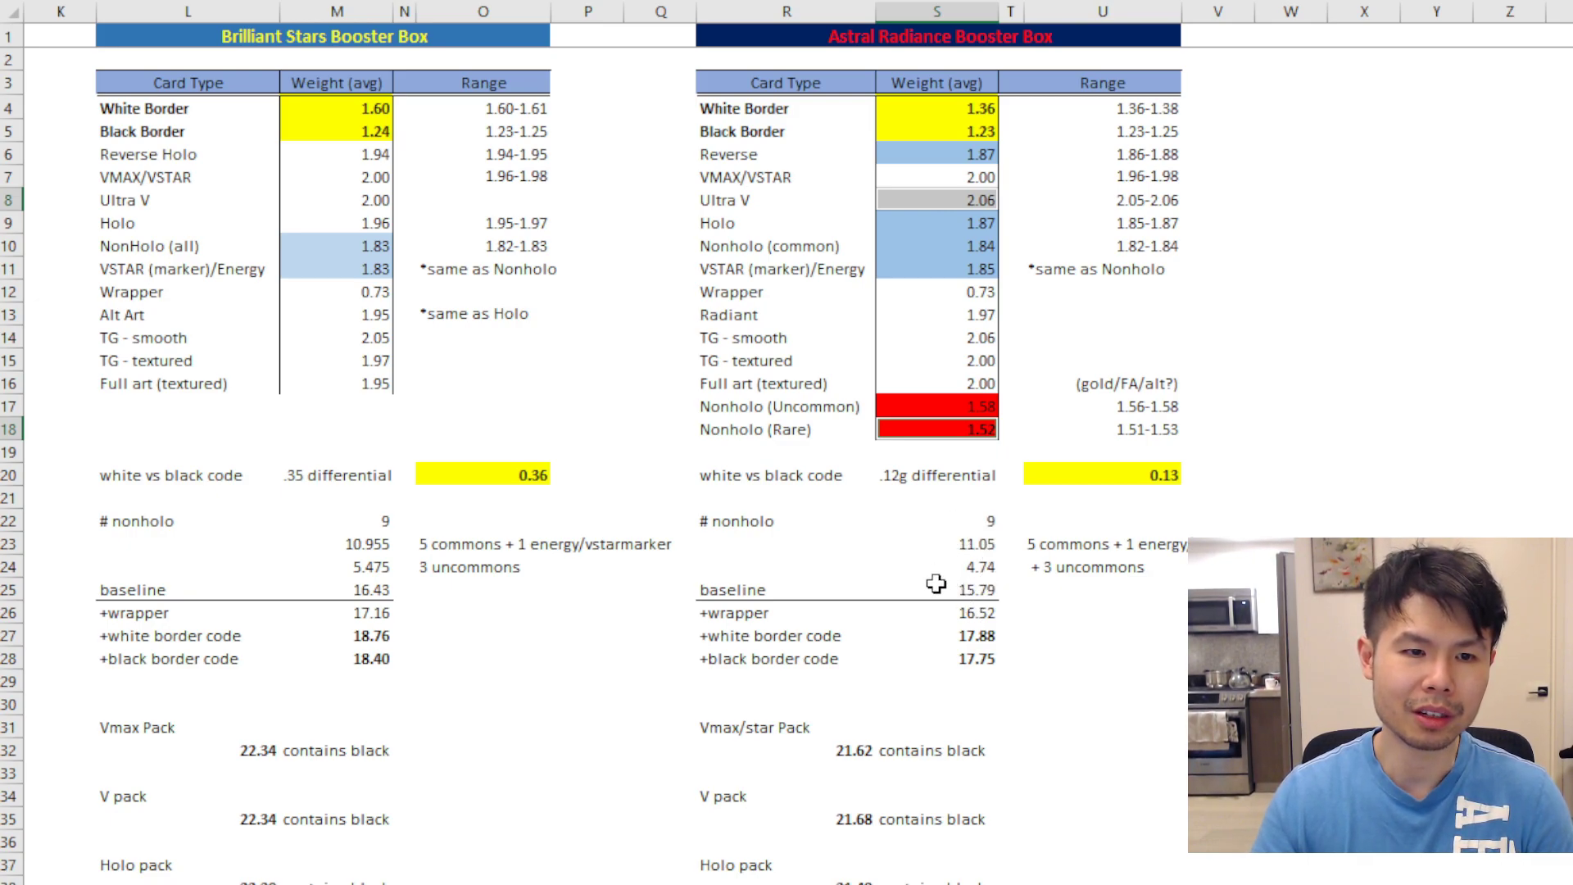
# - Compare both boxes' three-uncommons subtotals and review the Astral Radiance weights from baseline through black border code
pyautogui.click(353, 546)
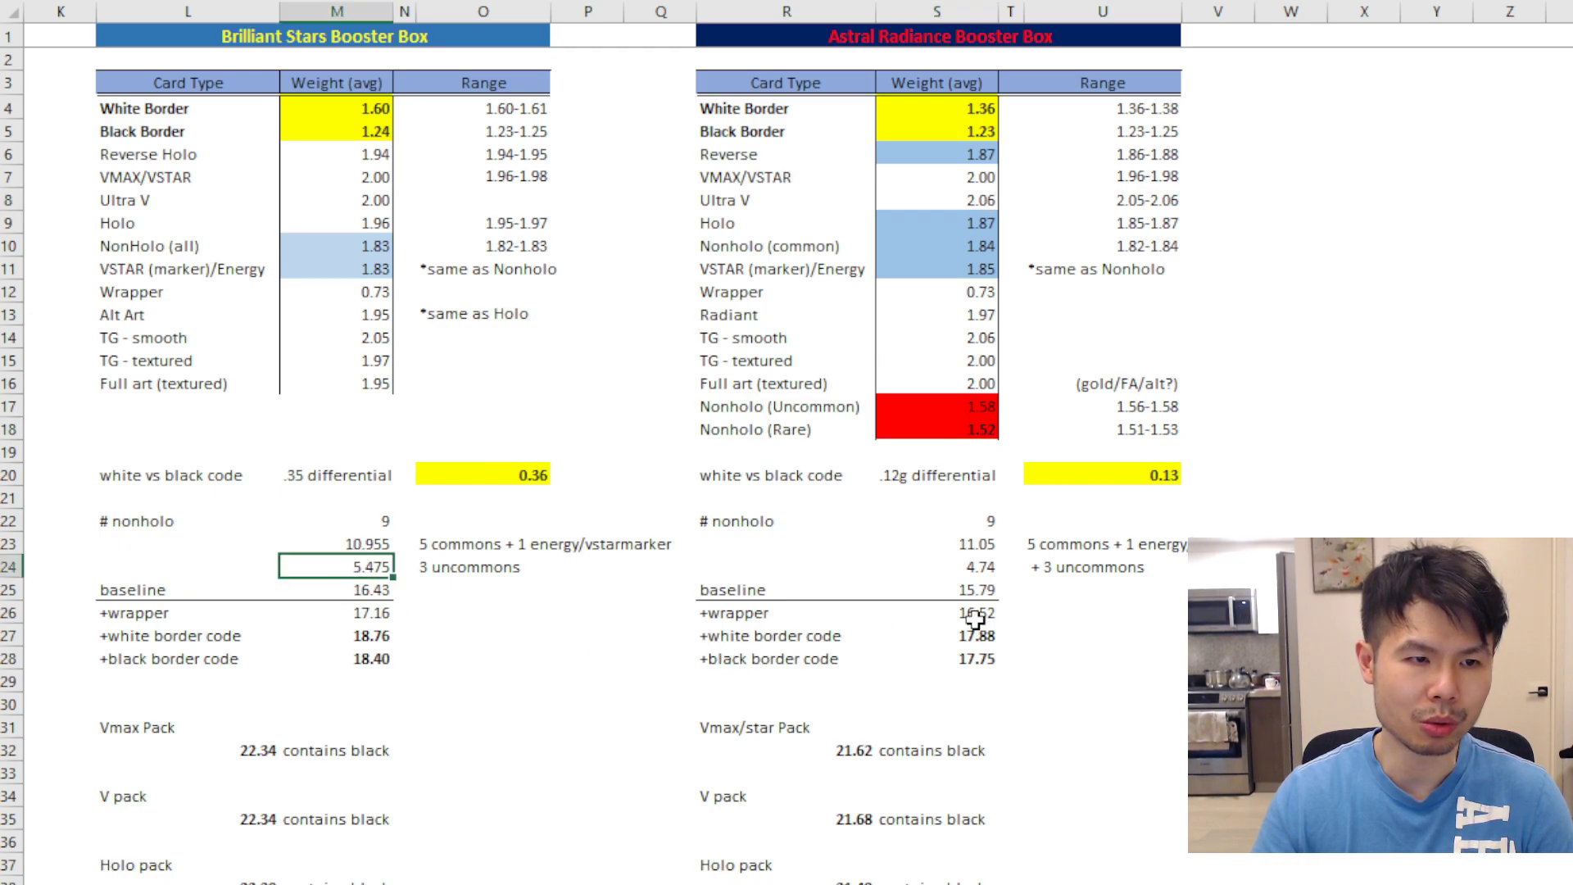
pyautogui.click(948, 565)
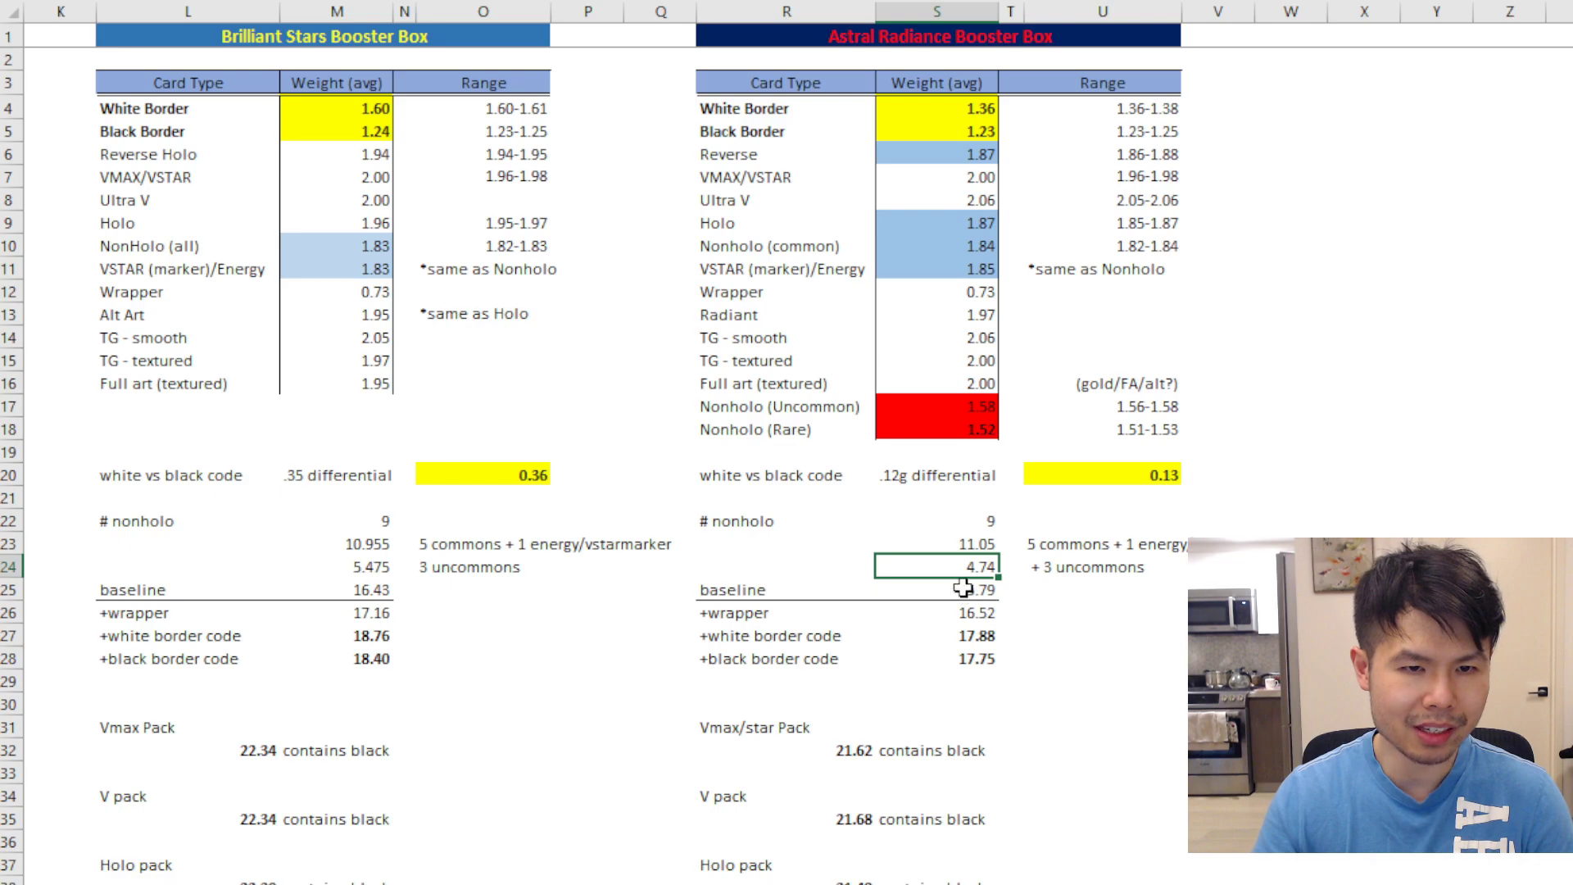
pyautogui.moveTo(963, 591); pyautogui.dragTo(963, 652)
# - Compare the total pack weights by pack type for Brilliant Stars and Astral Radiance, ending on the Astral Radiance regular rare pack
pyautogui.scroll(-4, 940, 618)
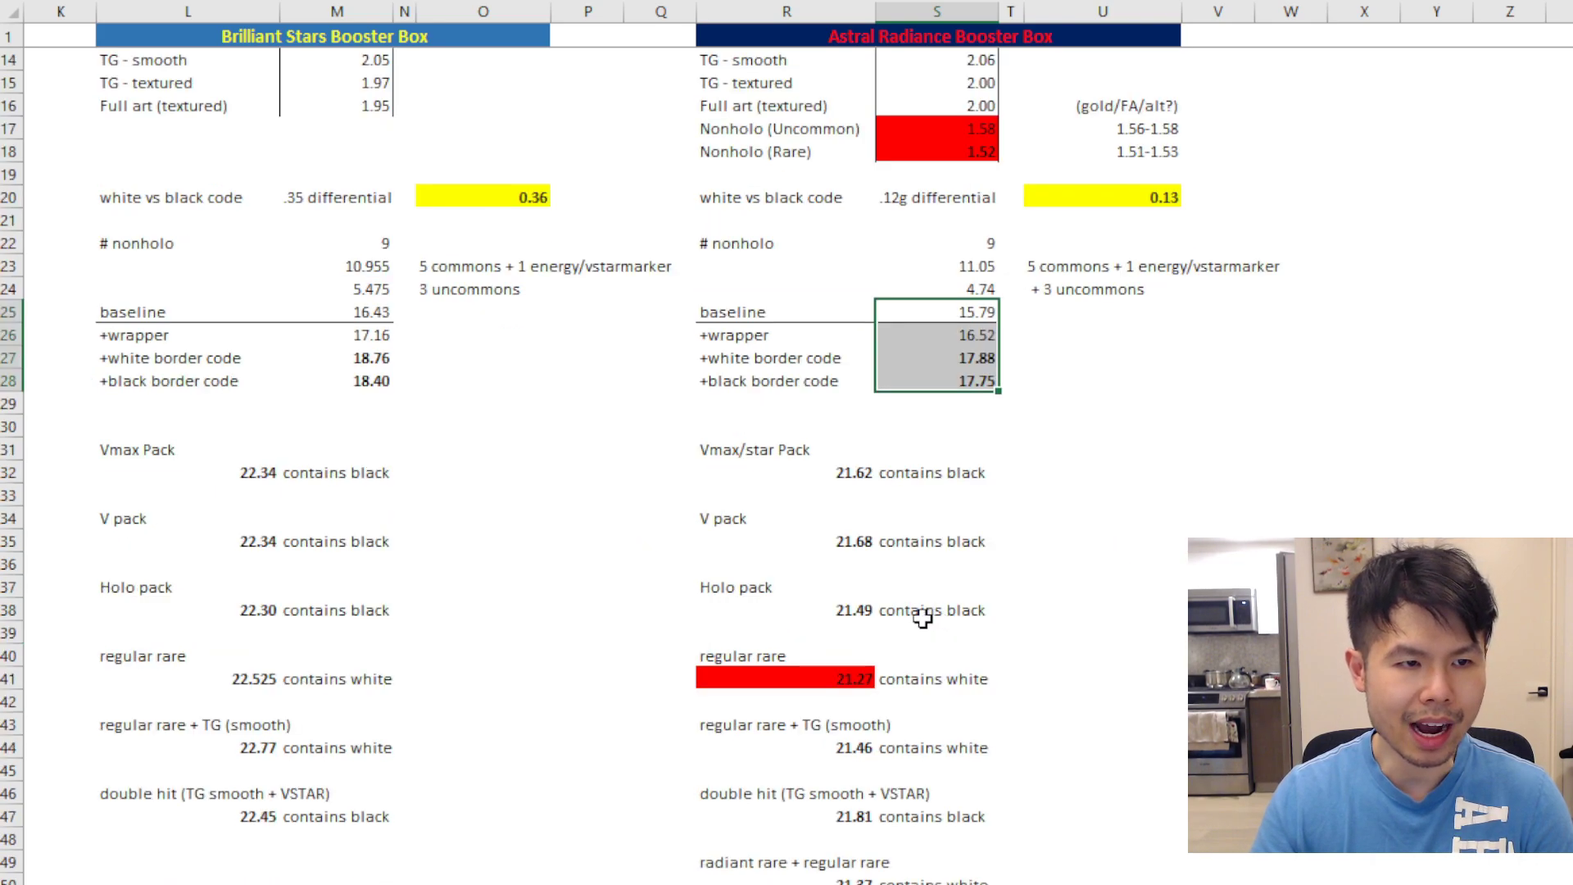
pyautogui.scroll(-3, 639, 467)
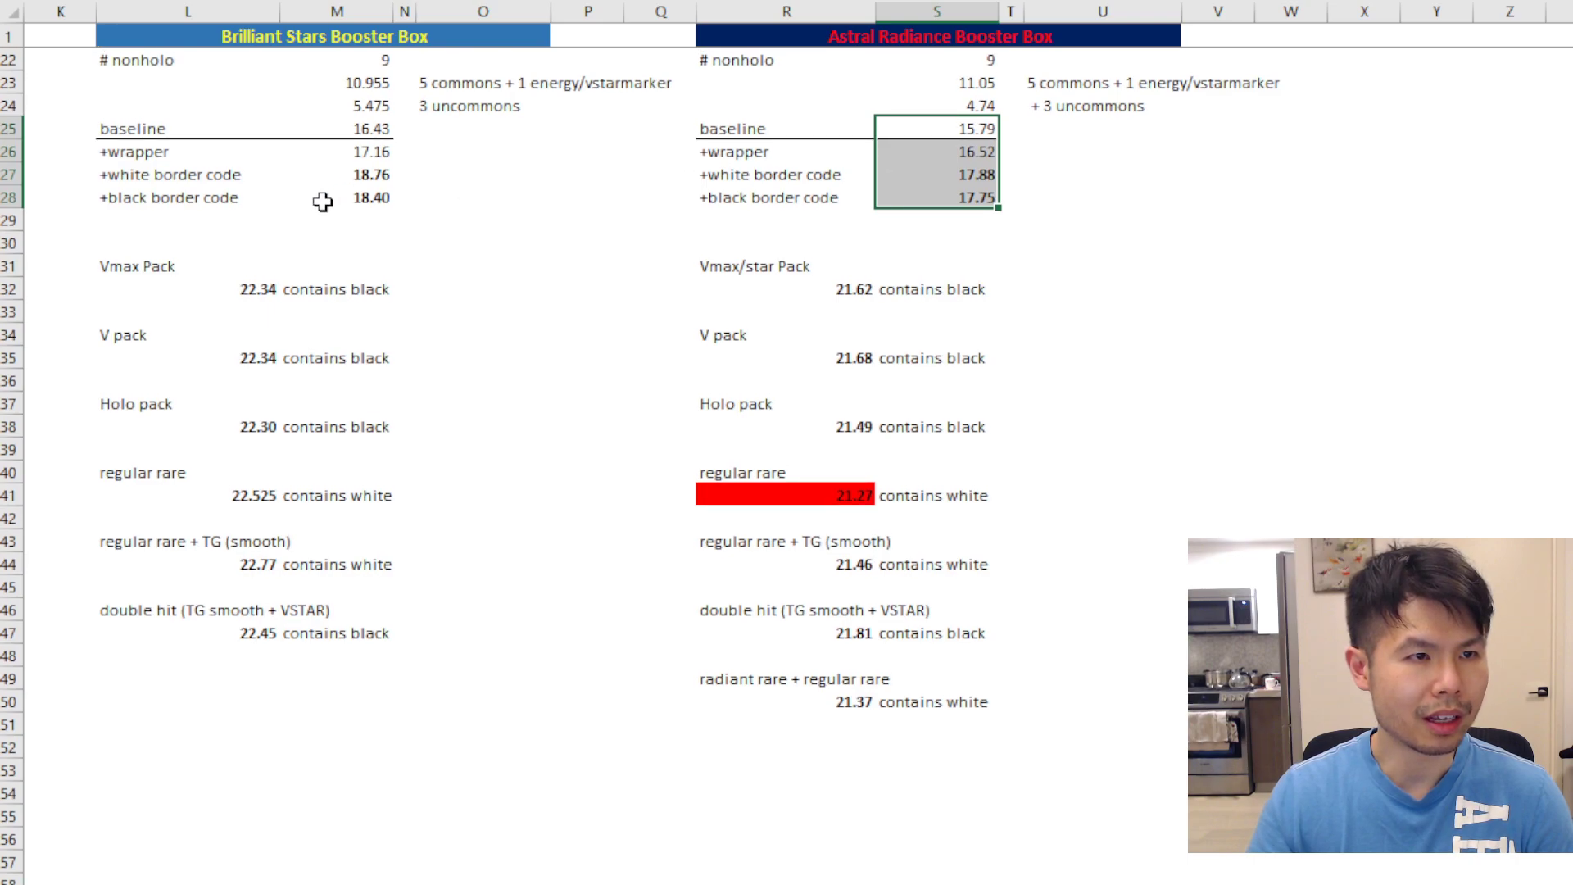
pyautogui.moveTo(244, 291); pyautogui.dragTo(229, 627)
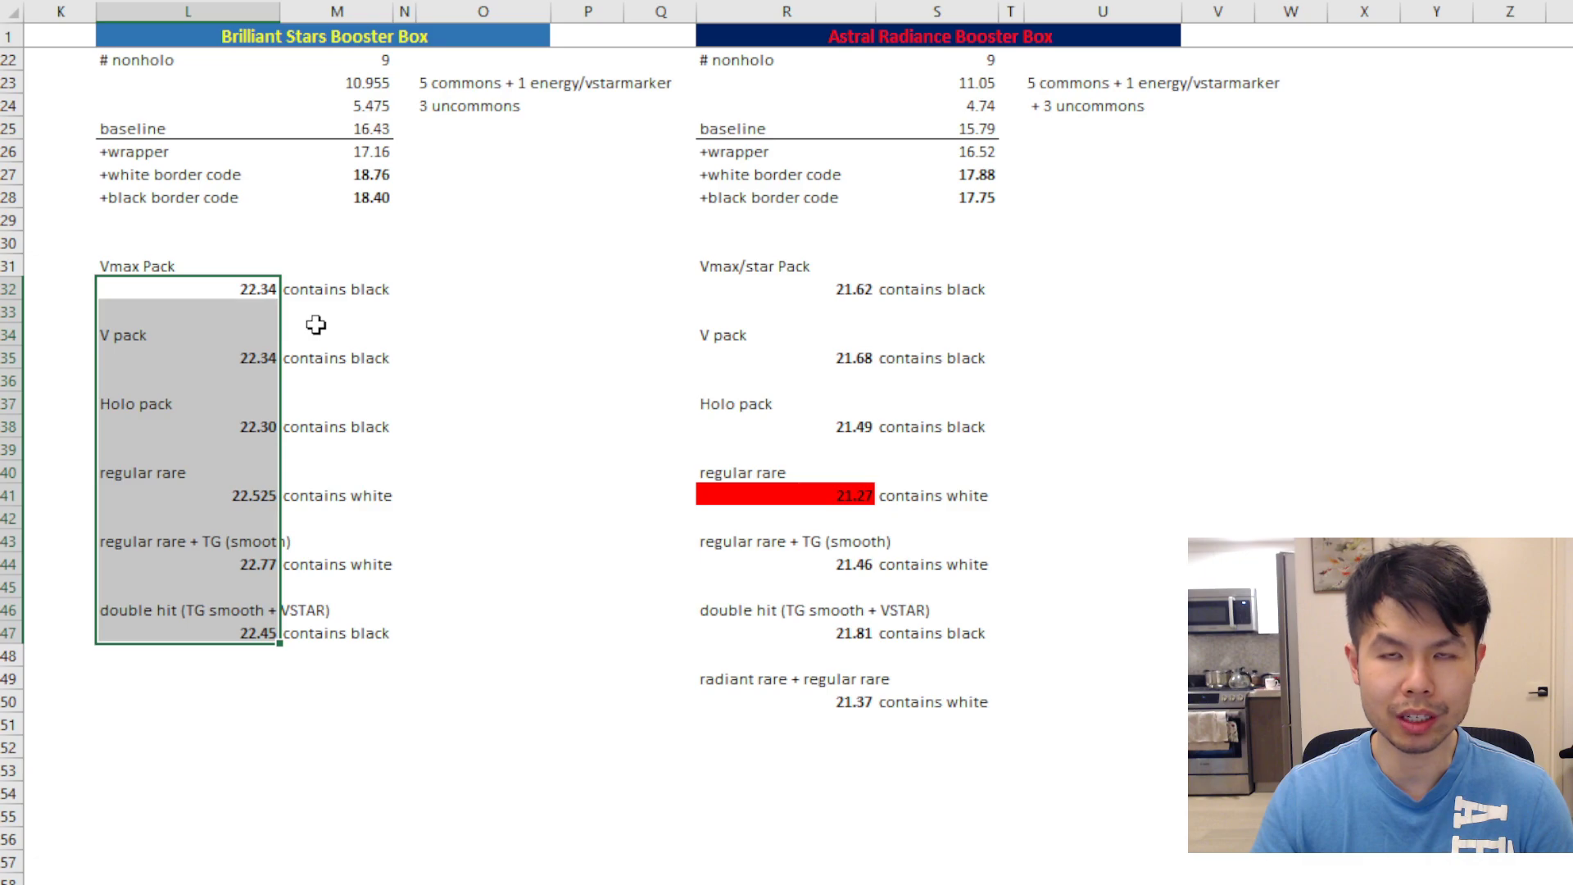
pyautogui.click(818, 286)
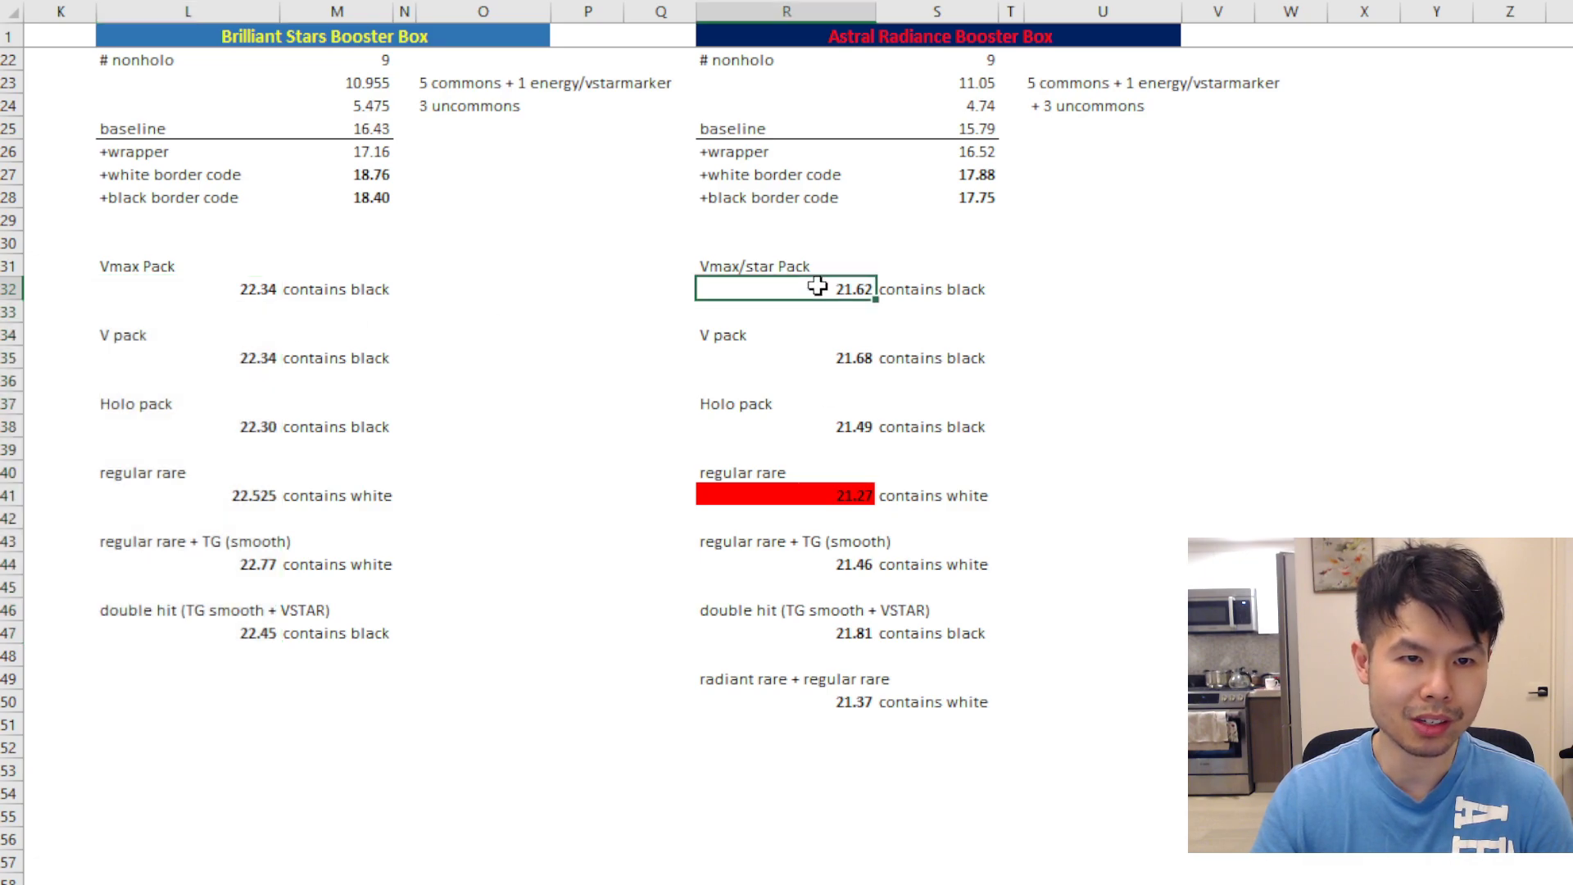
pyautogui.moveTo(818, 286); pyautogui.dragTo(819, 695)
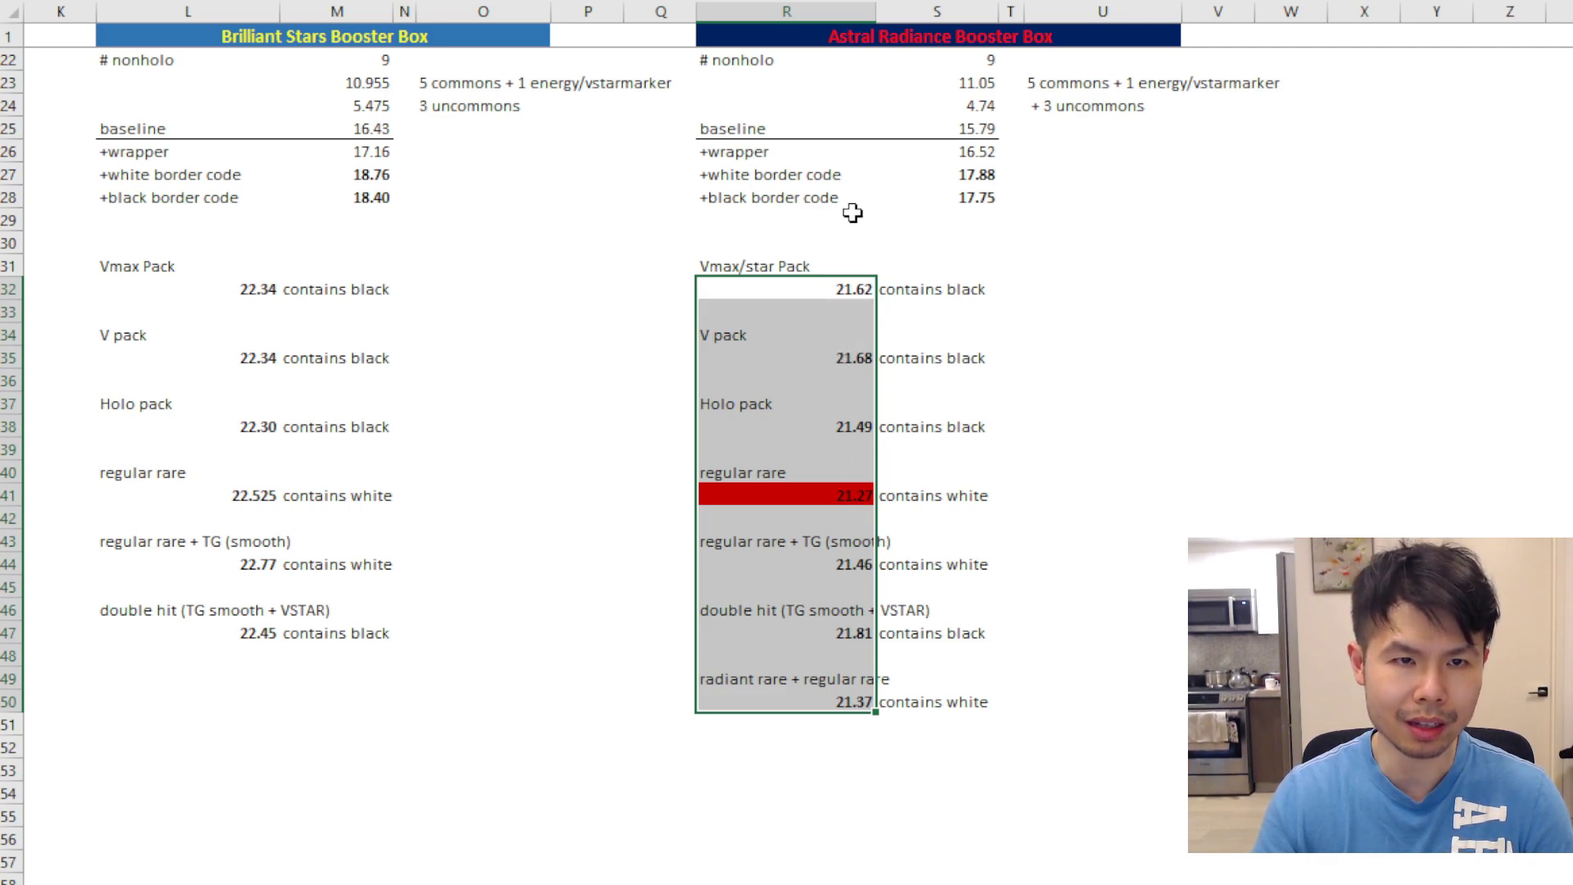
pyautogui.click(907, 242)
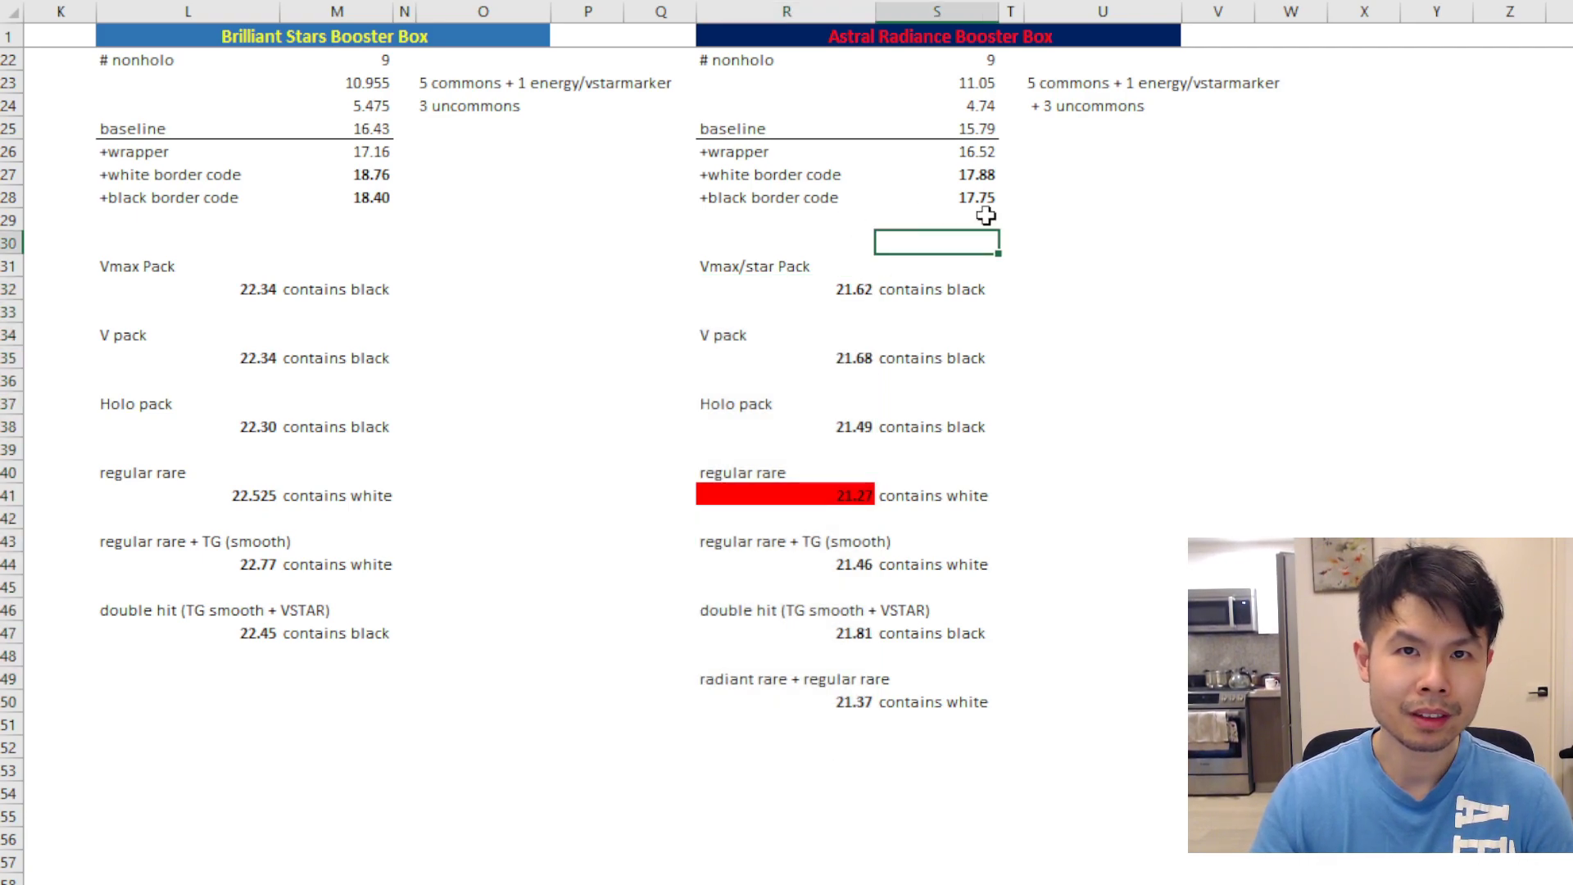
pyautogui.click(861, 497)
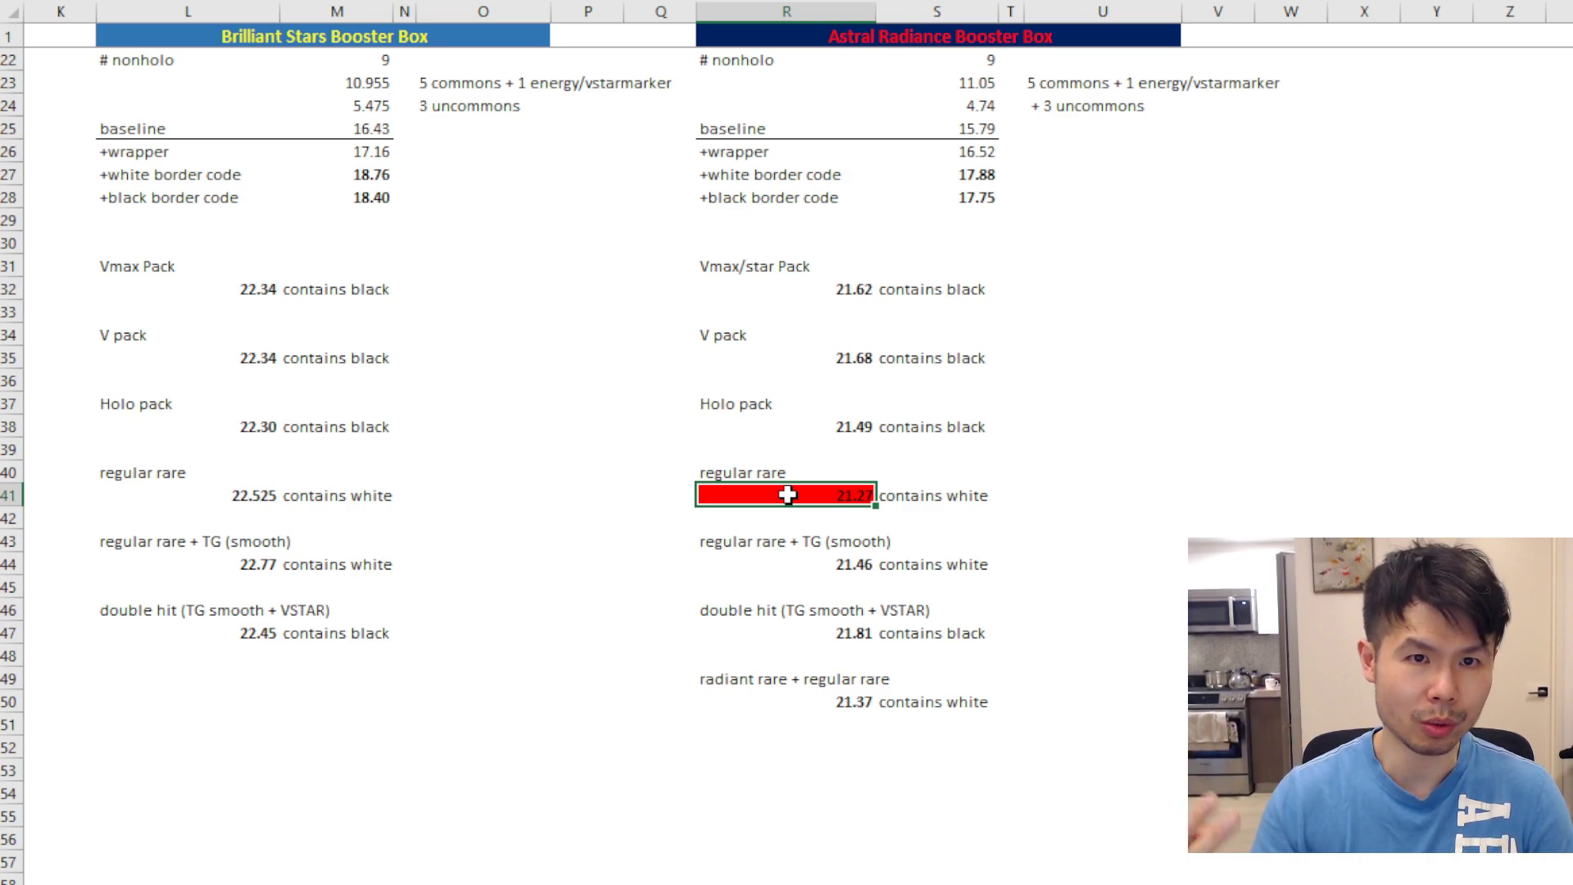
# - Inspect which cells feed the Astral Radiance regular rare pack weight formula in R41, leaving the formula as it is
pyautogui.scroll(4, 785, 494)
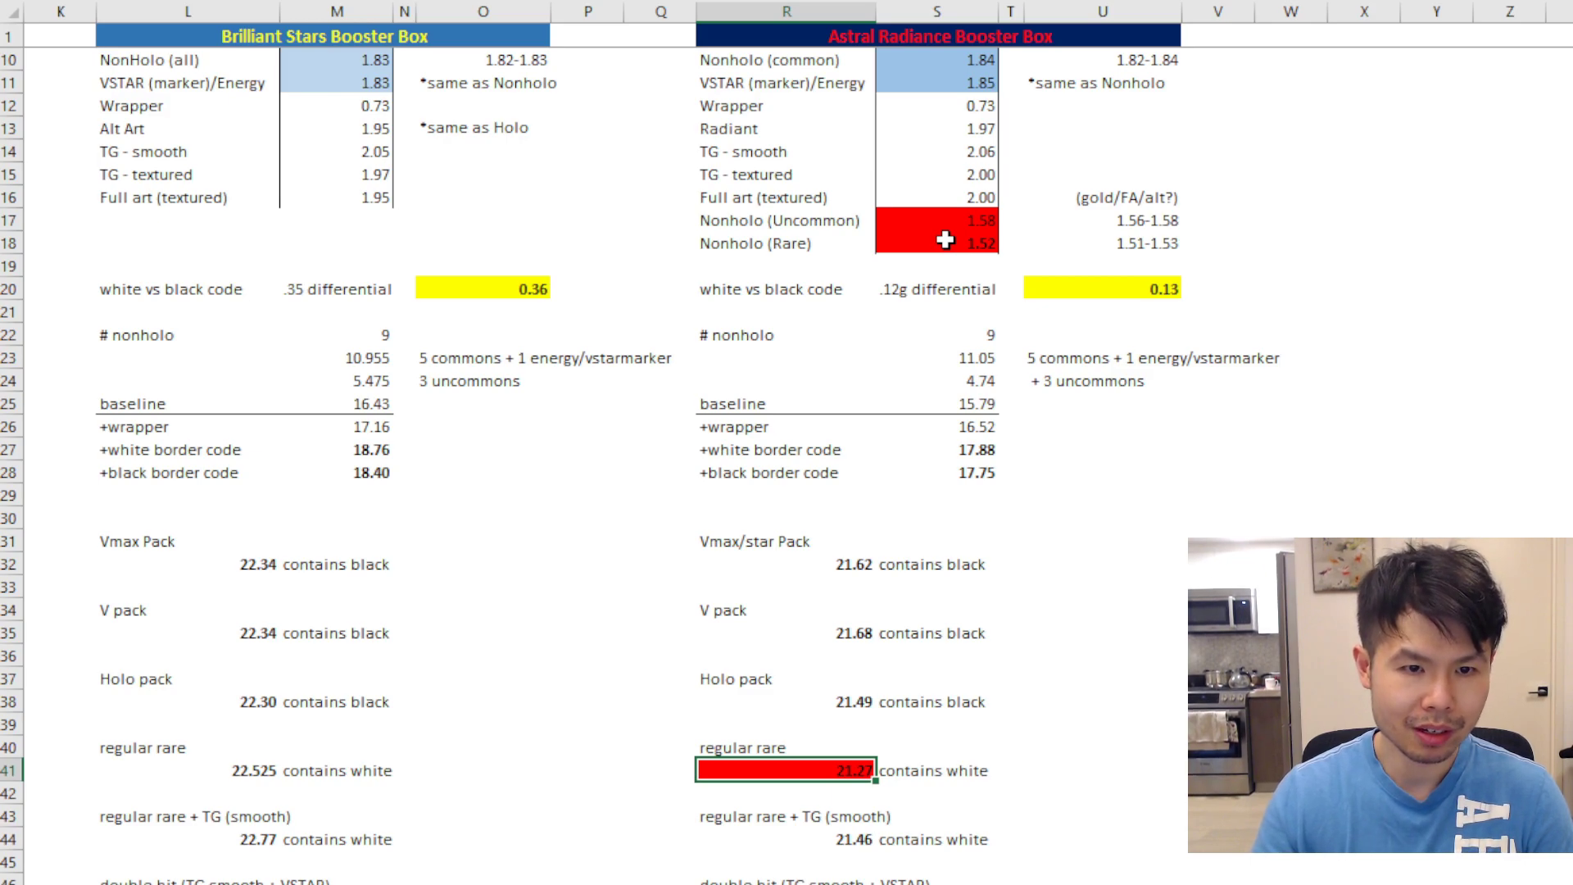
pyautogui.doubleClick(826, 770)
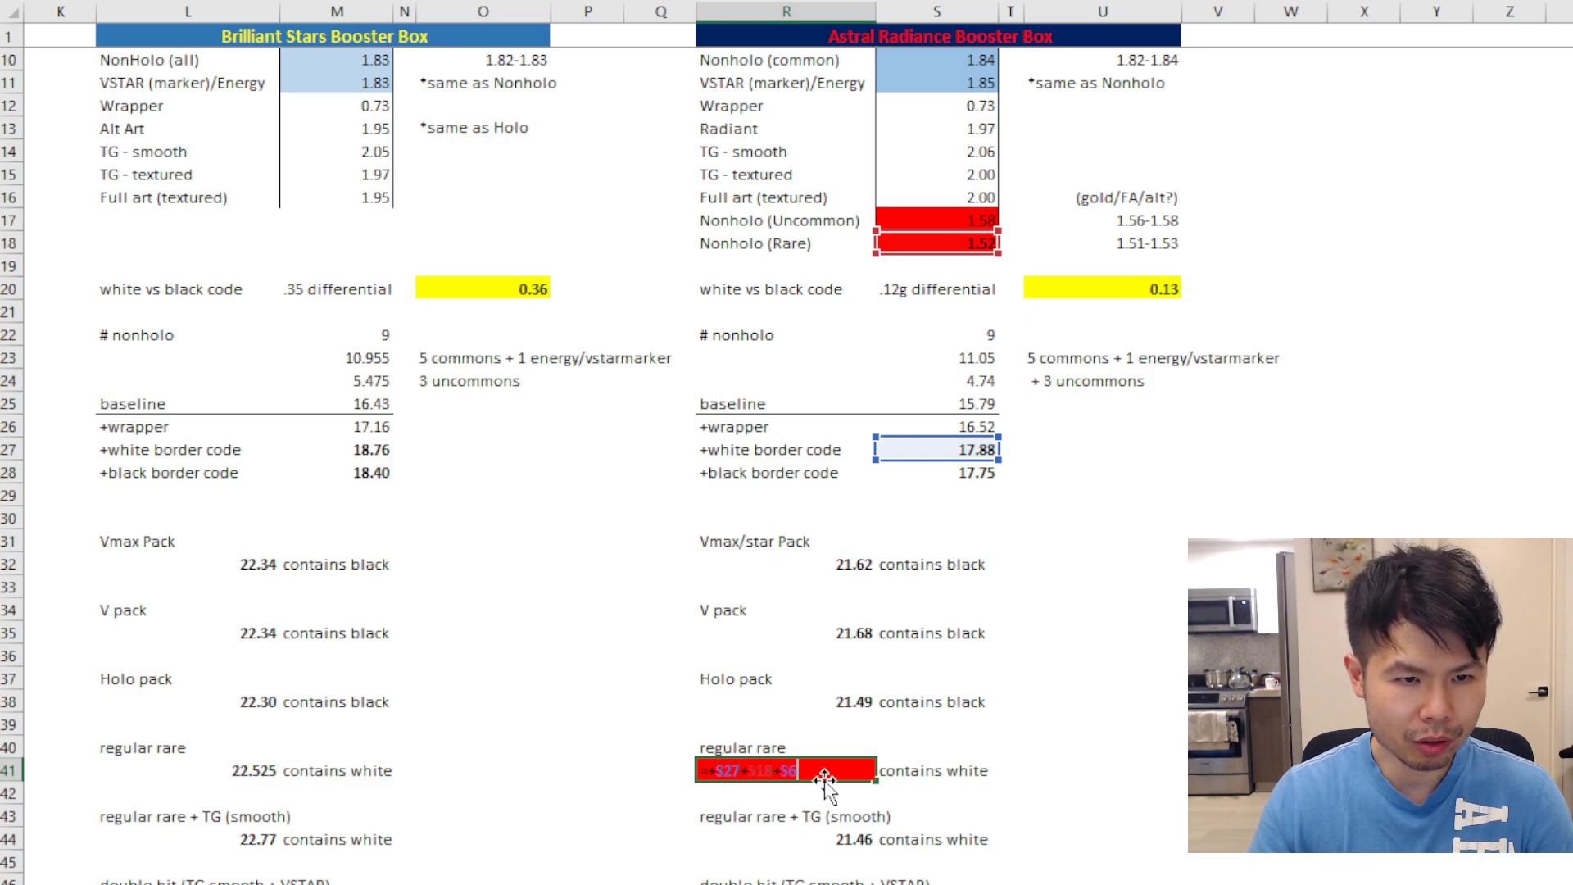
pyautogui.scroll(3, 825, 783)
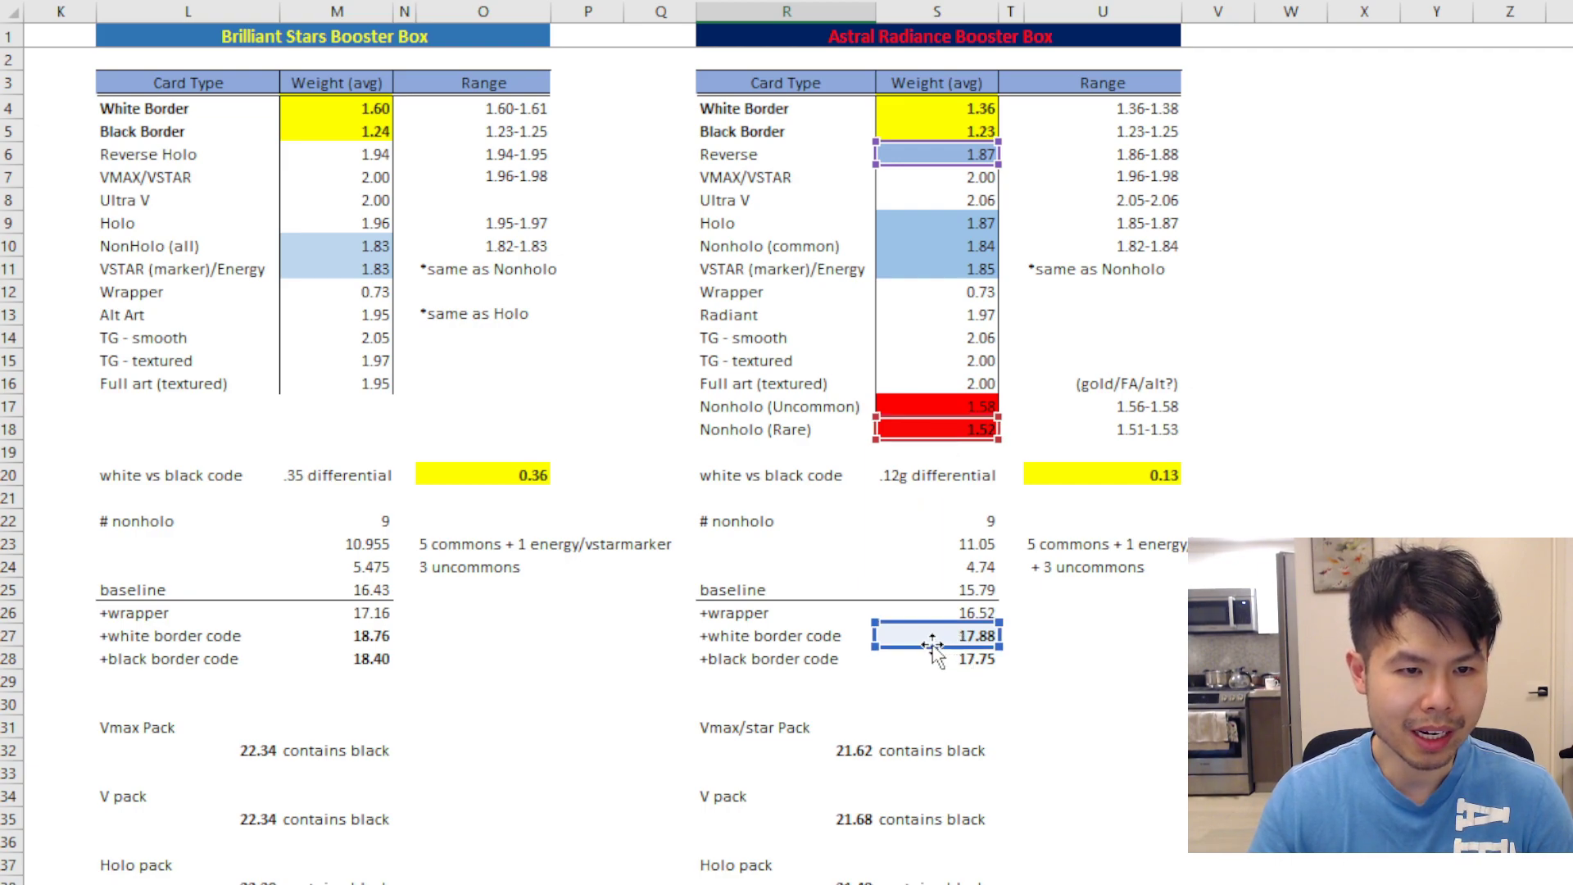
pyautogui.scroll(-4, 930, 779)
pyautogui.press('Return')
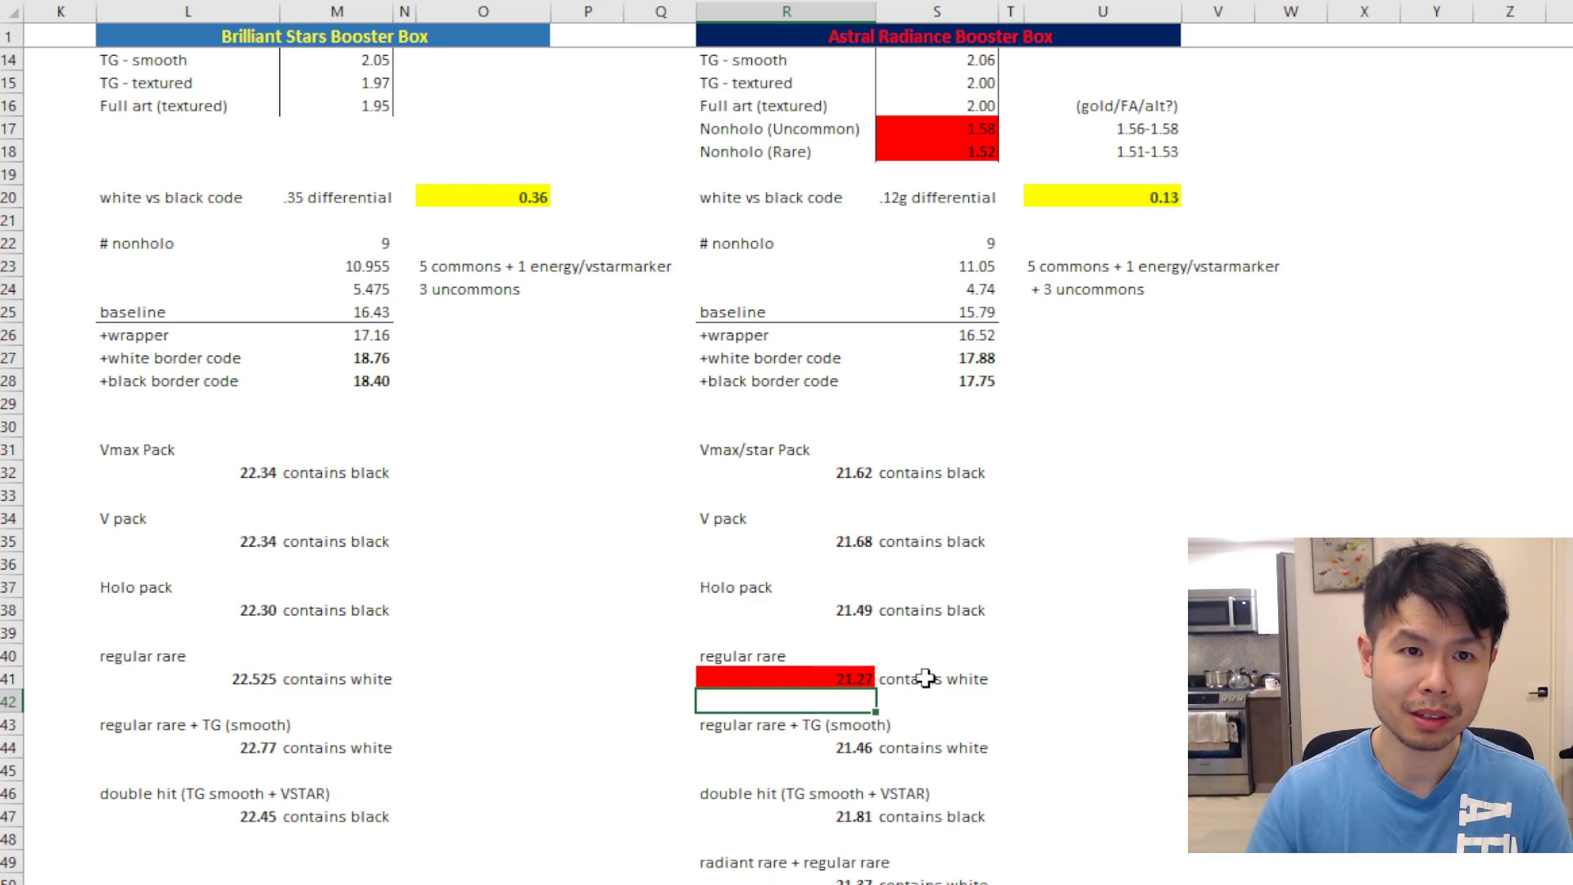
pyautogui.scroll(4, 828, 341)
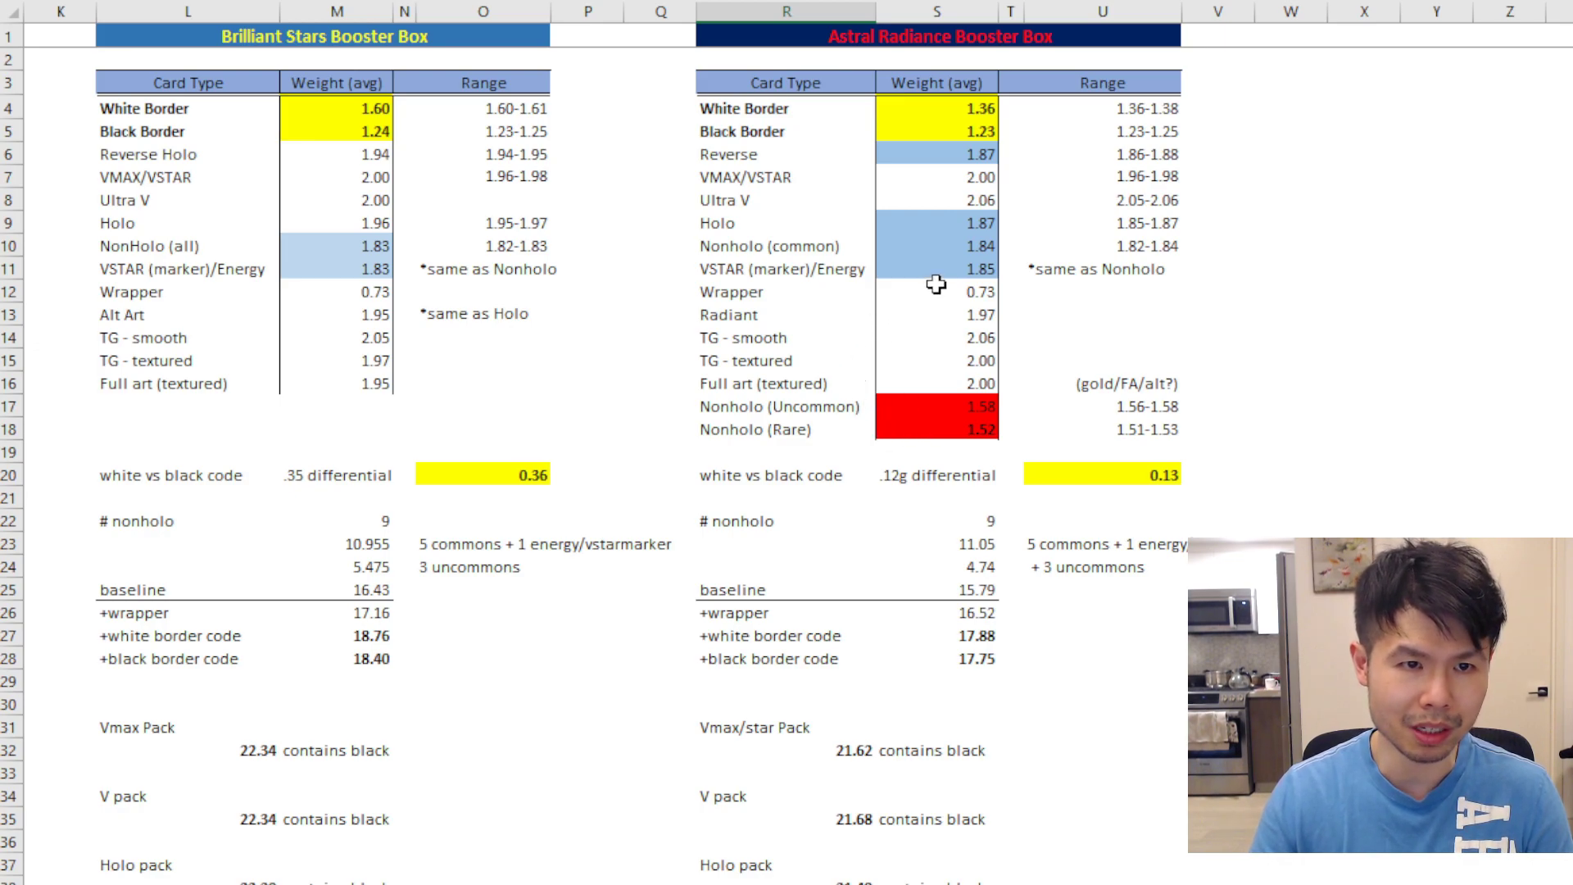
pyautogui.scroll(-4, 980, 381)
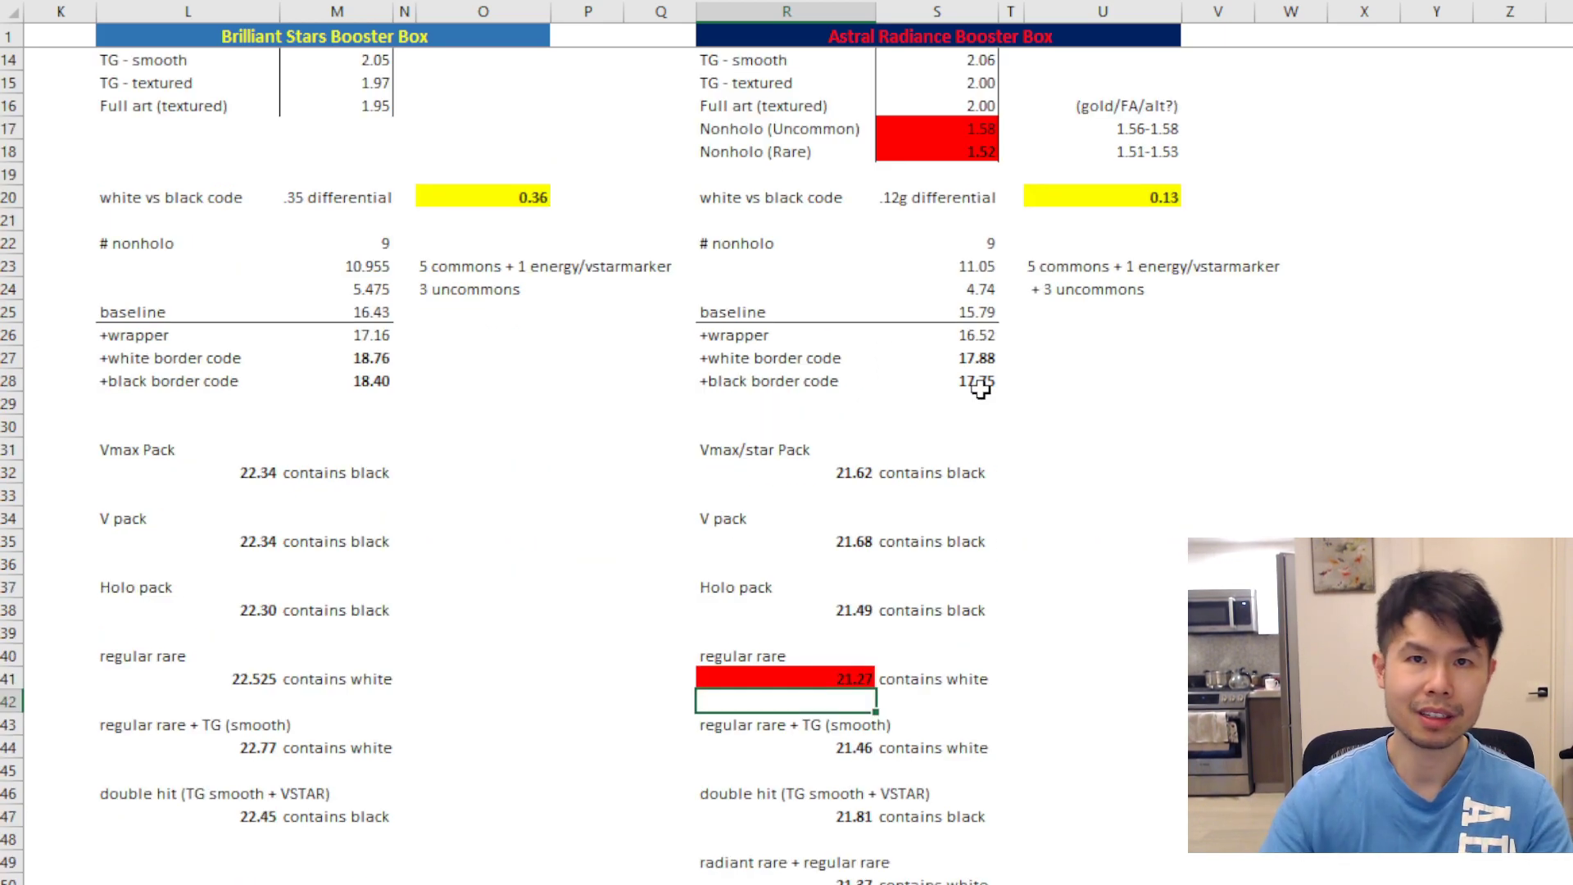
pyautogui.scroll(4, 982, 514)
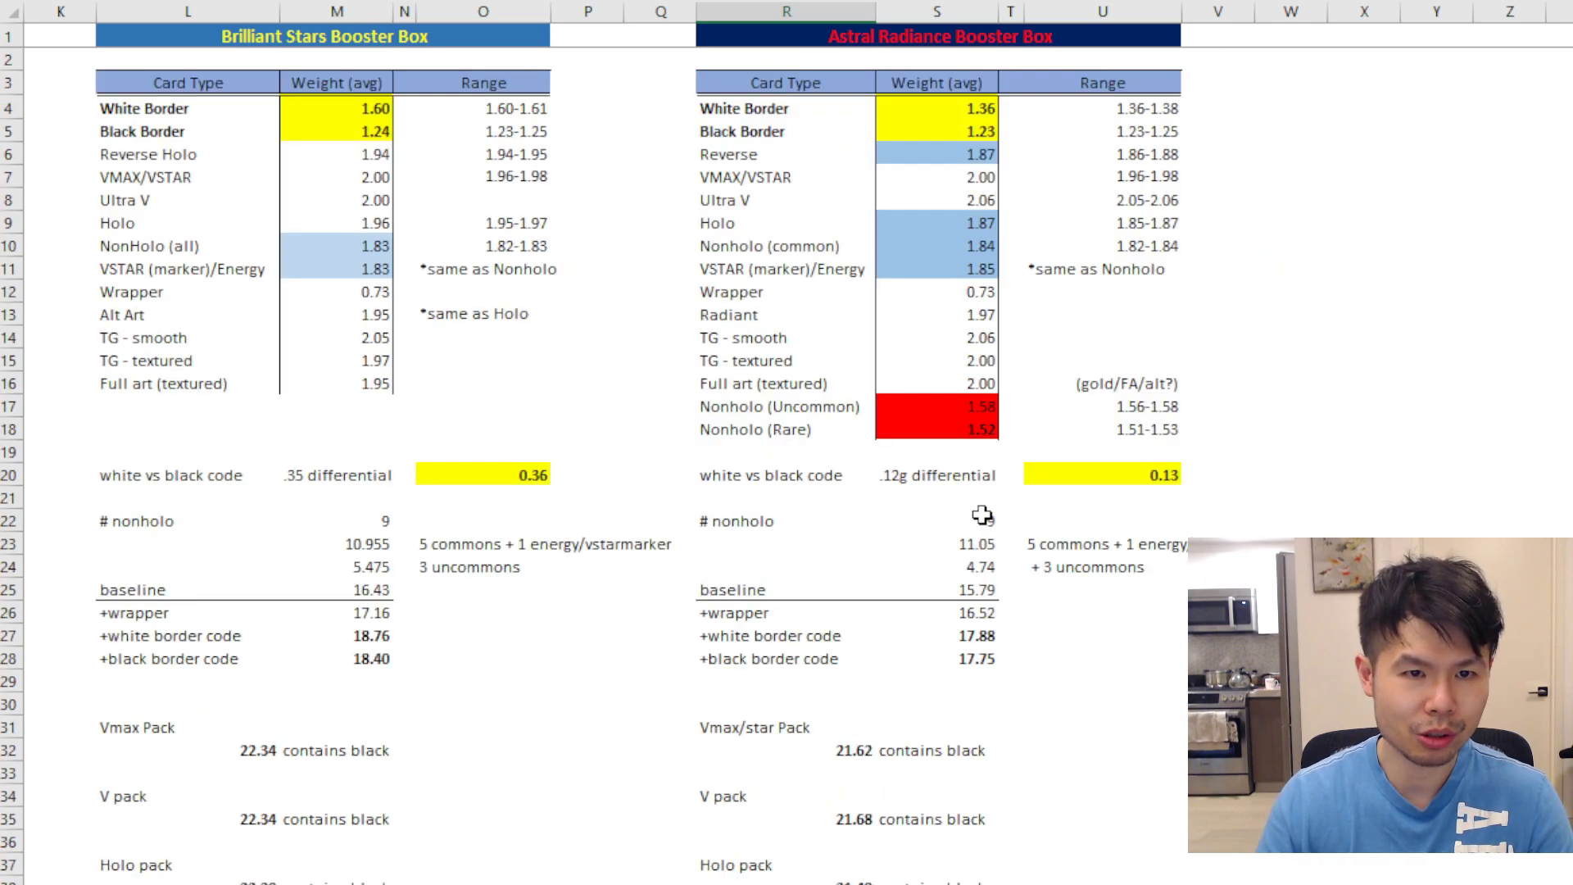
pyautogui.scroll(-4, 982, 514)
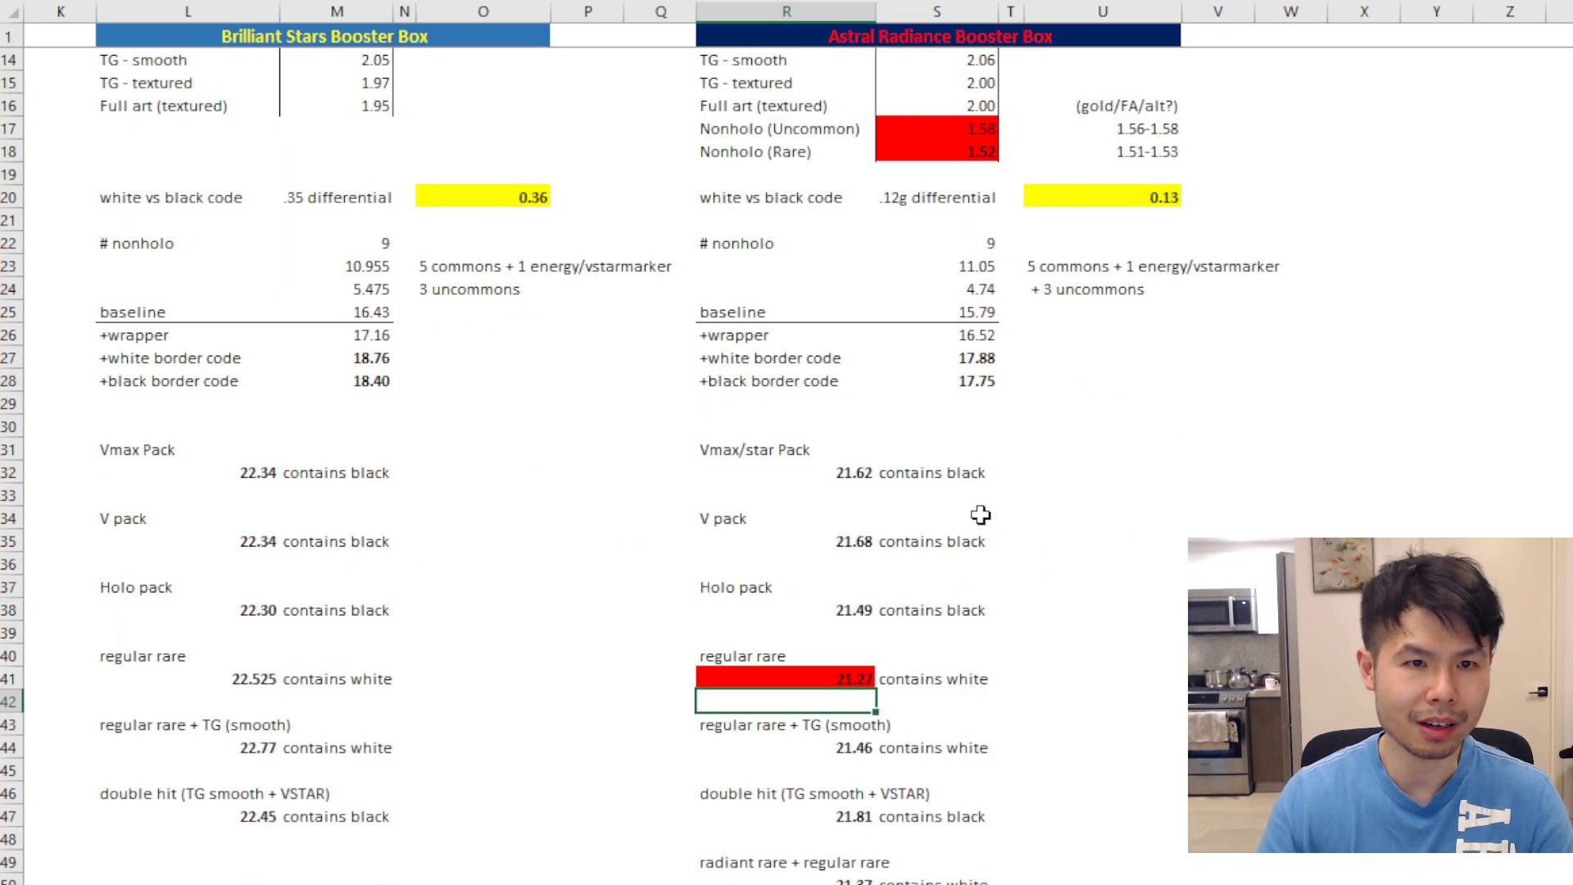
pyautogui.scroll(4, 981, 514)
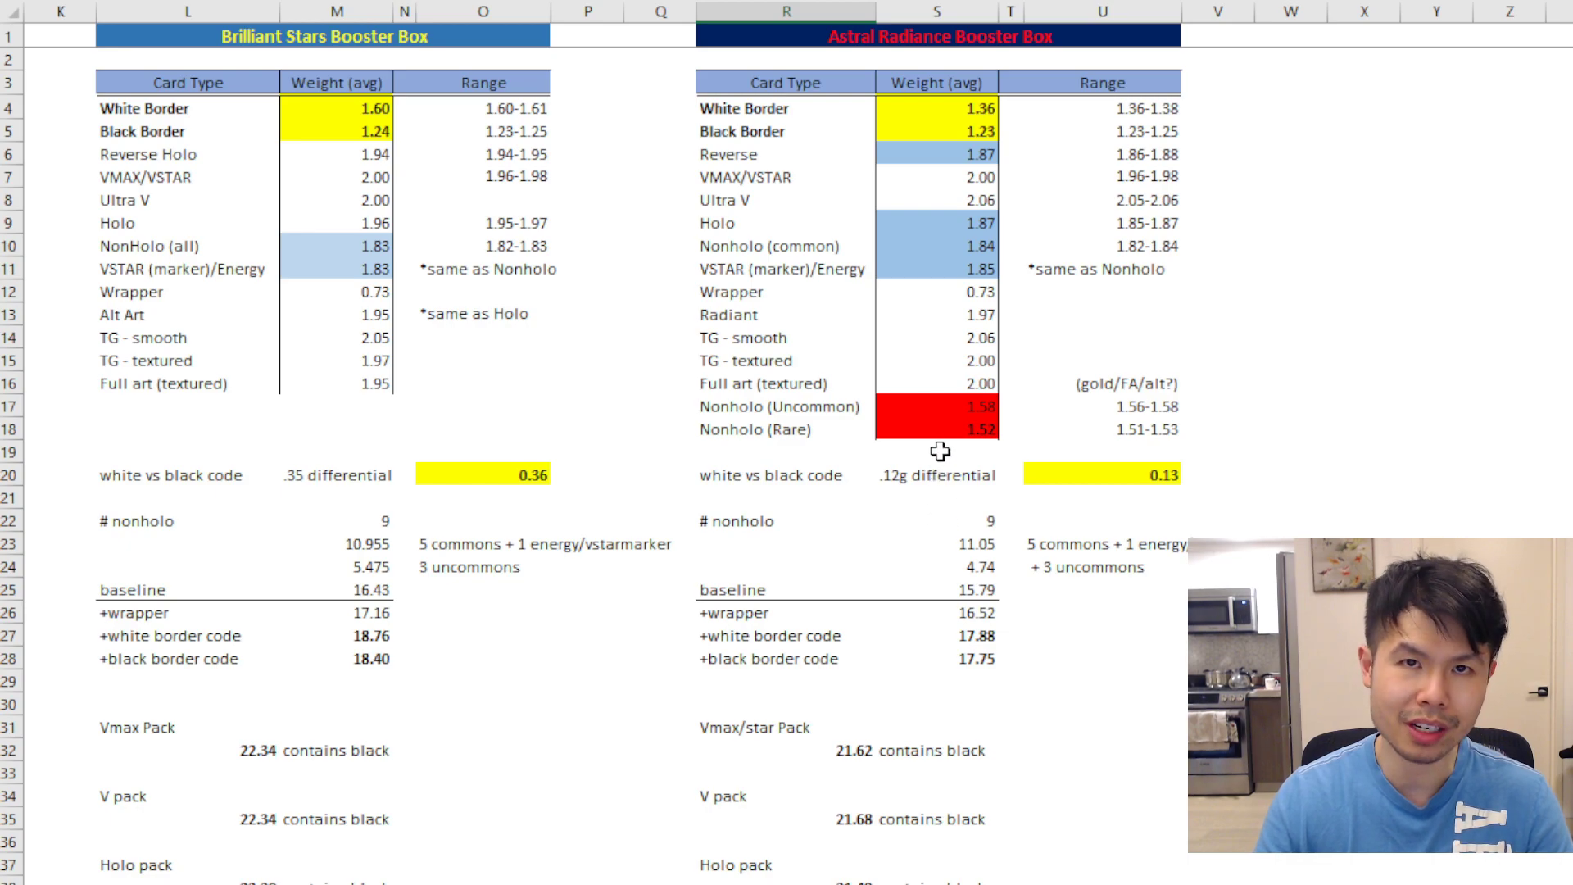
# - Inspect which cells feed the Astral Radiance Vmax/star Pack weight formula in R32, leaving the formula as it is
pyautogui.scroll(-4, 940, 451)
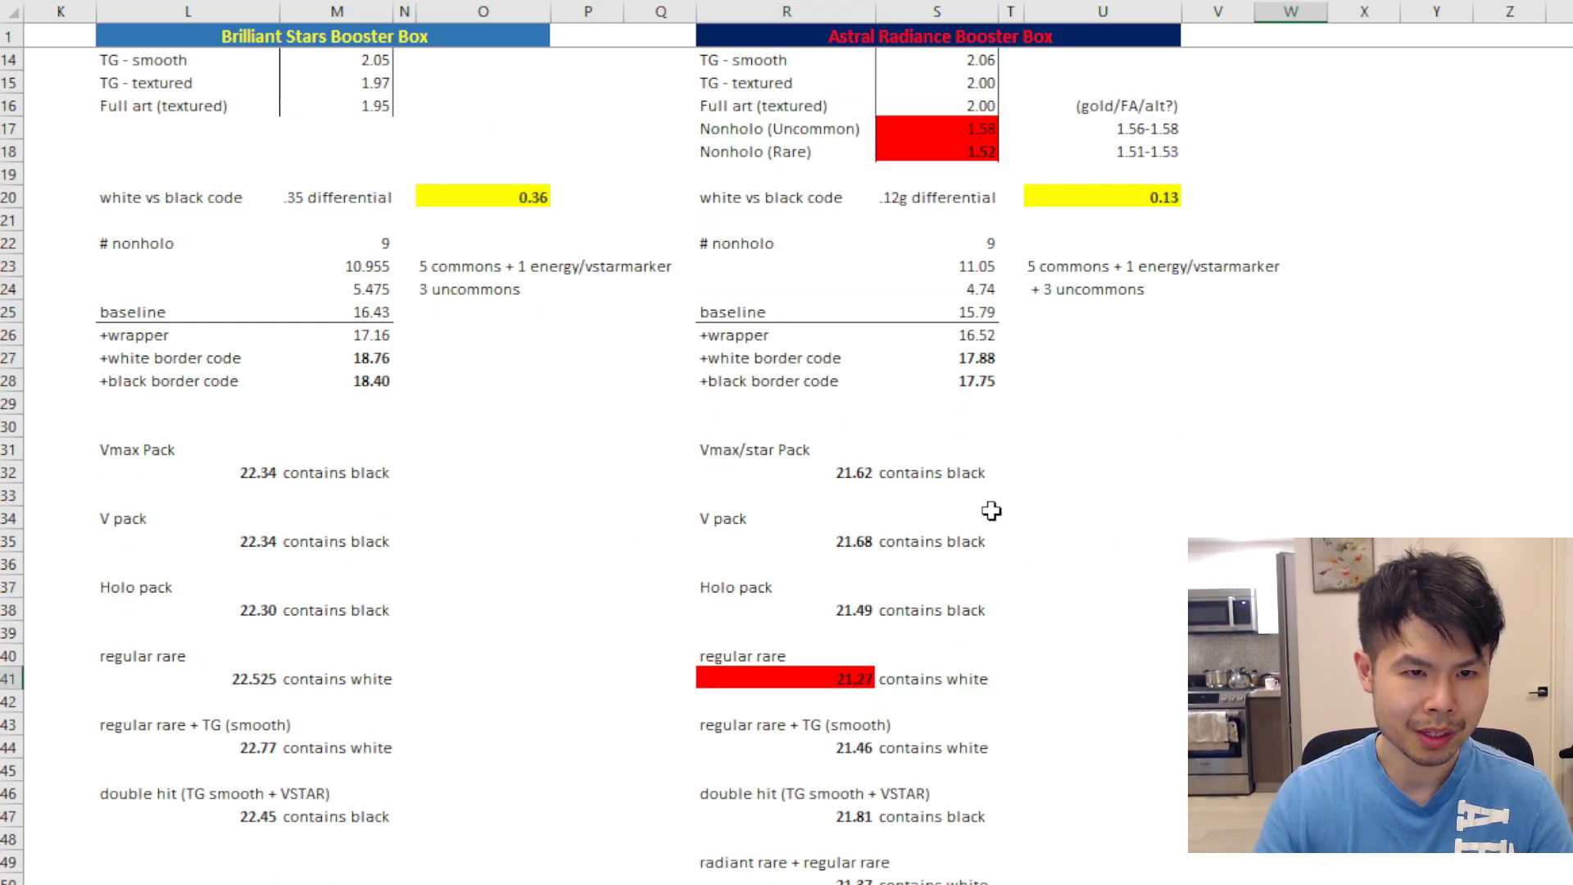
pyautogui.doubleClick(797, 473)
pyautogui.scroll(4, 958, 672)
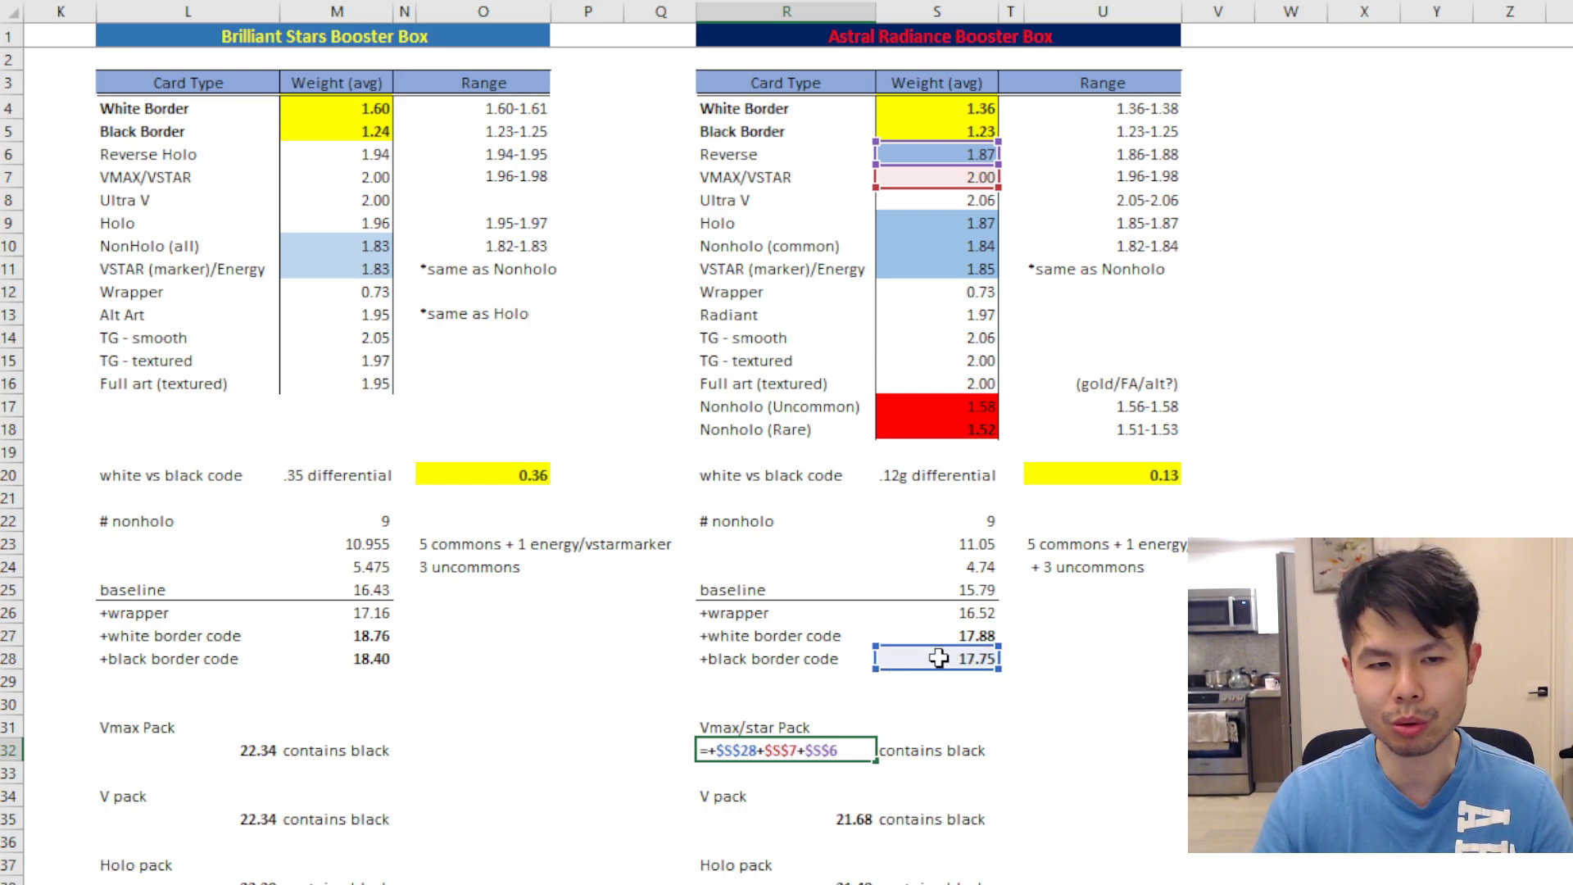
pyautogui.scroll(-4, 852, 751)
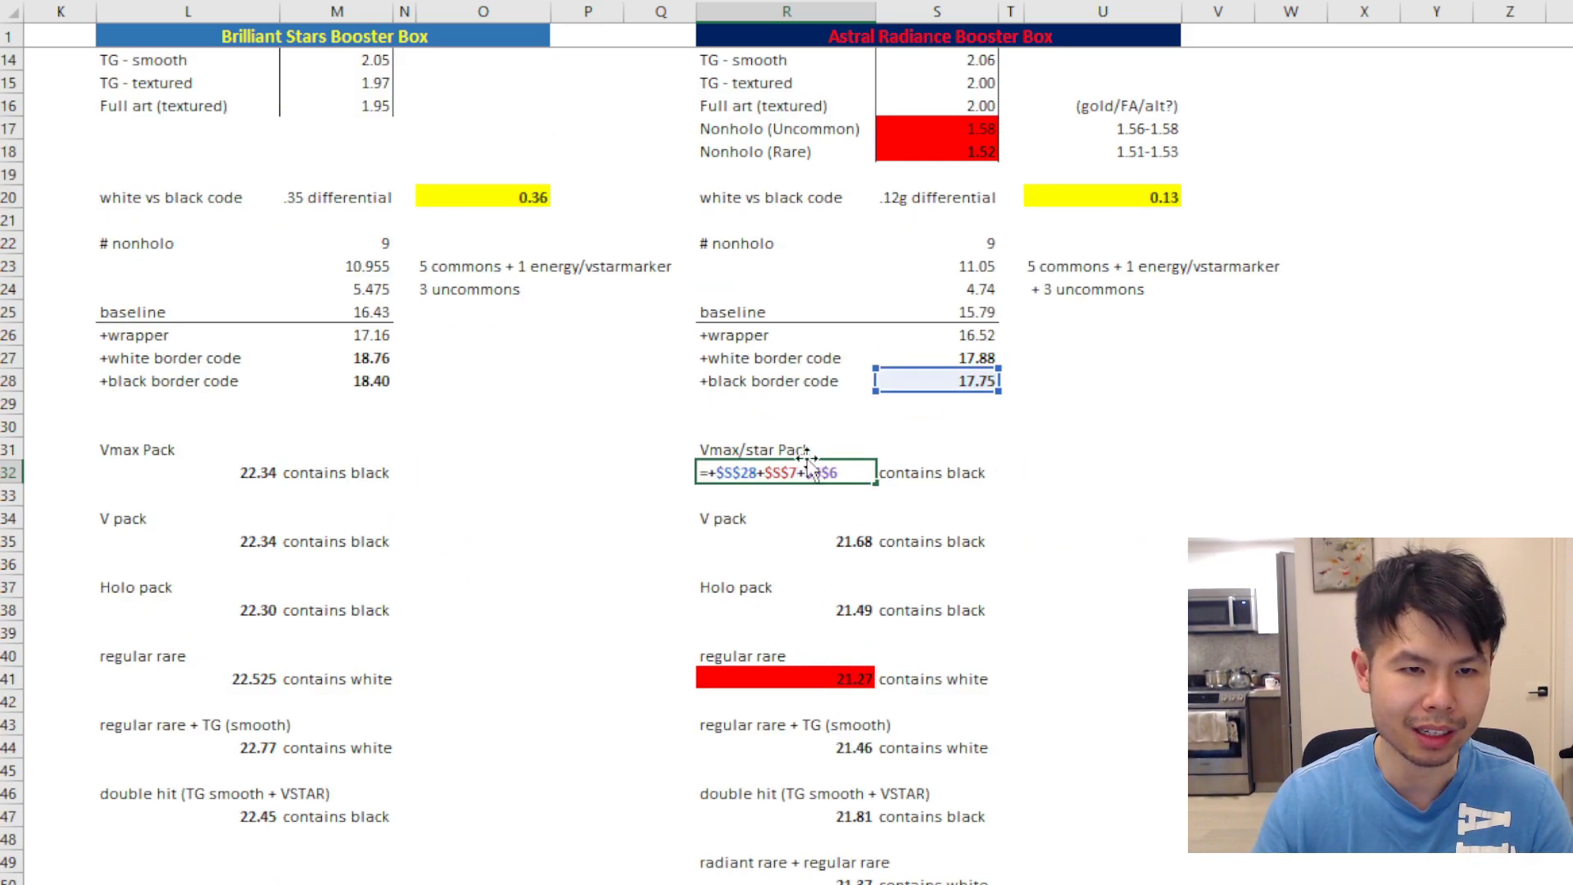
pyautogui.press('Return')
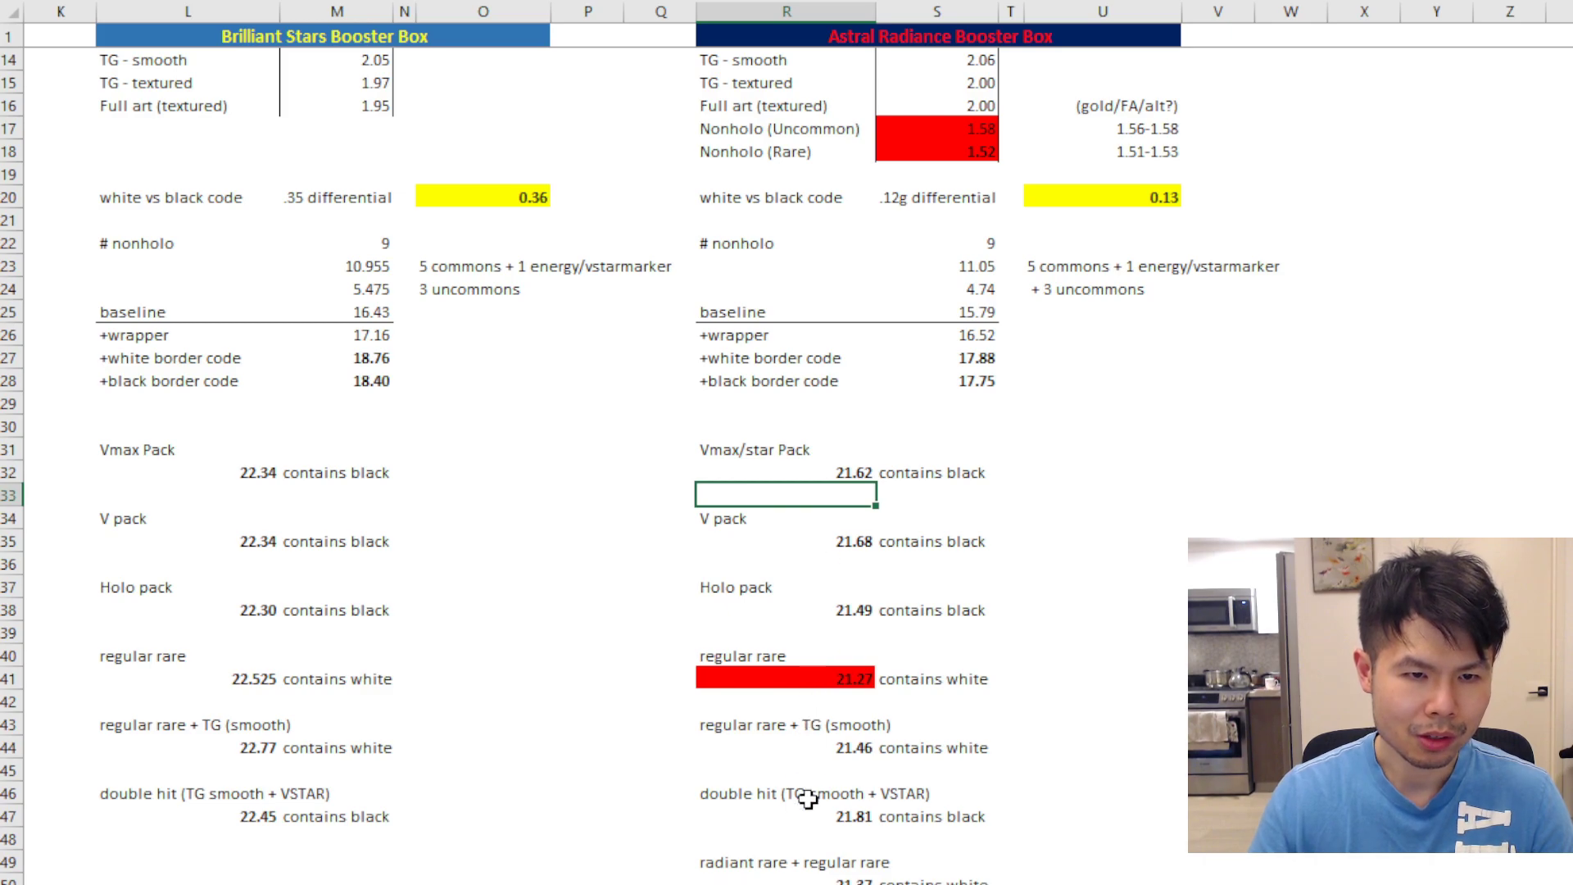
# - Review the Astral Radiance pack weights from the Vmax/star, V and Holo packs down to the radiant rare pack
pyautogui.click(835, 472)
pyautogui.moveTo(820, 588); pyautogui.dragTo(820, 606)
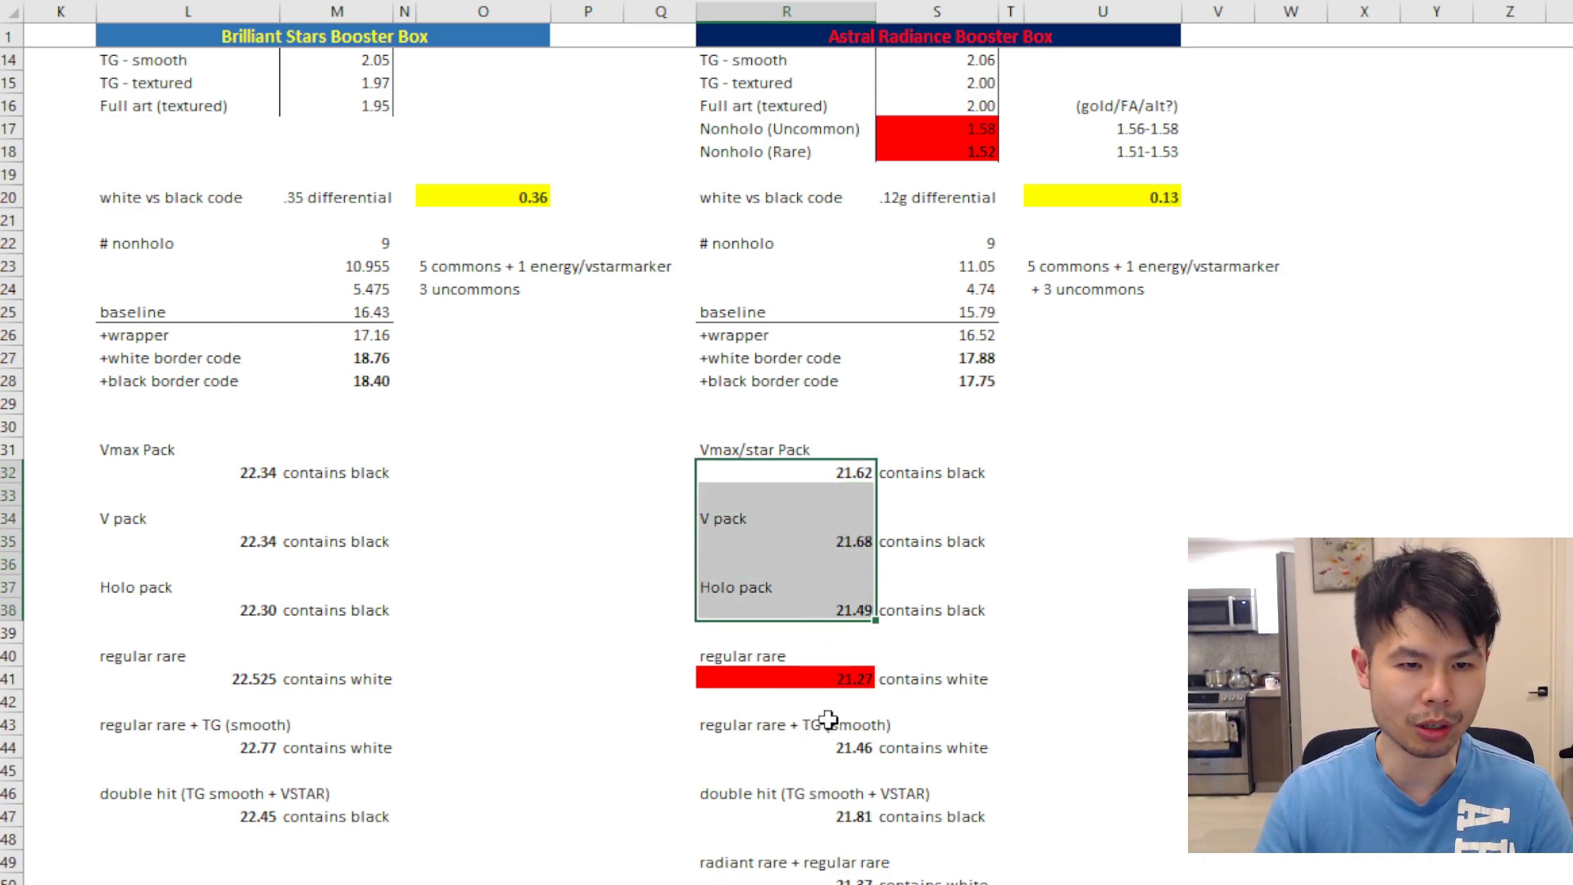
pyautogui.moveTo(827, 772); pyautogui.dragTo(828, 879)
pyautogui.click(825, 876)
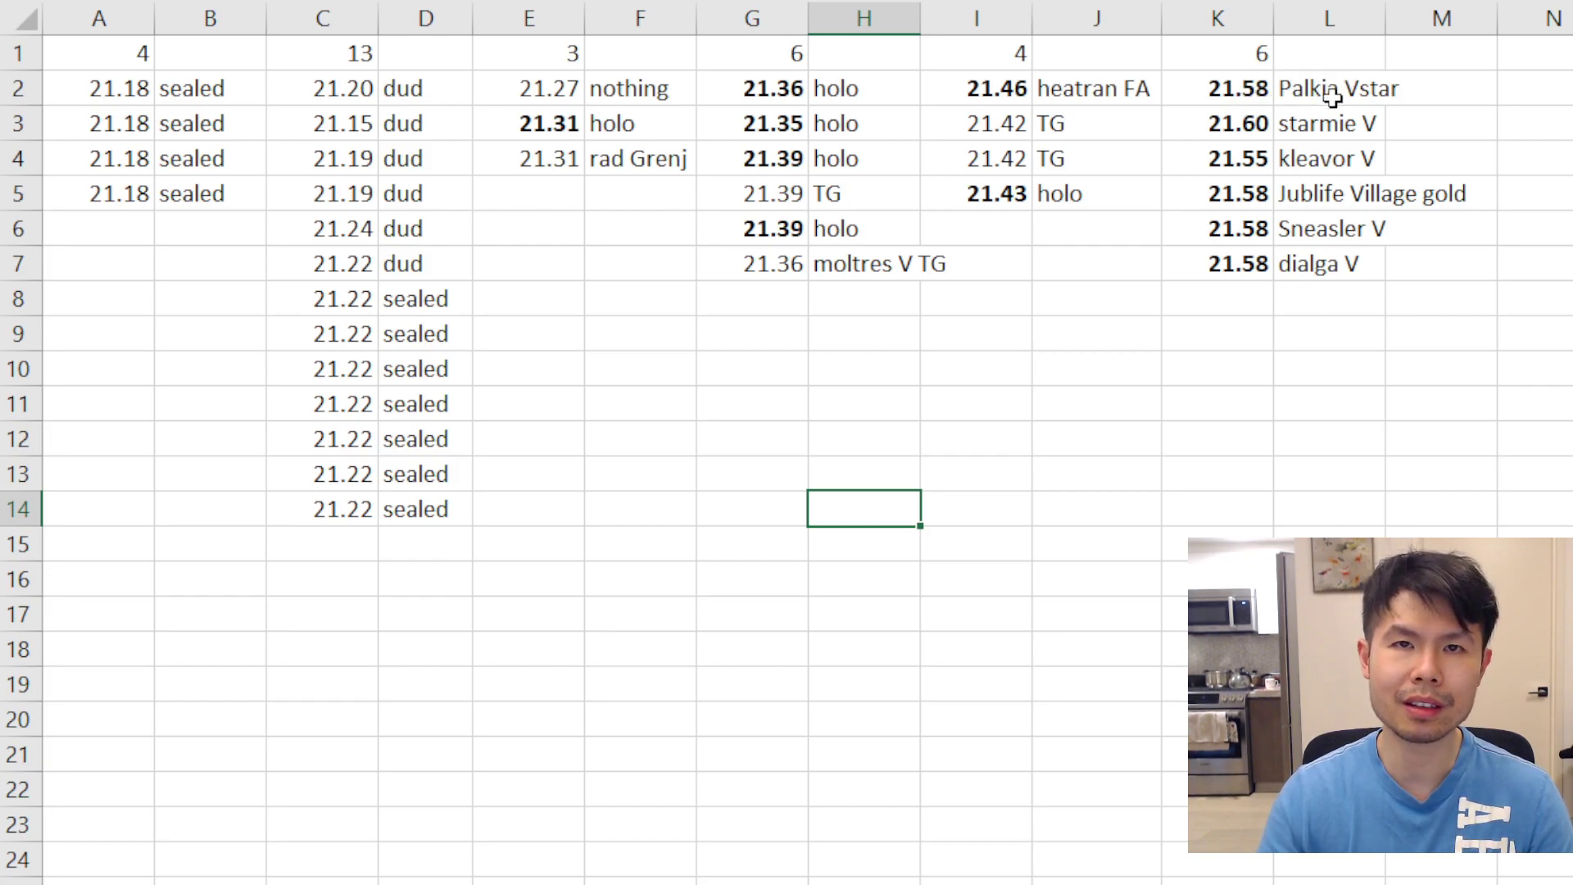
# - On the sheet of individually weighed packs, examine the weights and pulled cards of the group in K2:L7
pyautogui.moveTo(1261, 95); pyautogui.dragTo(1278, 267)
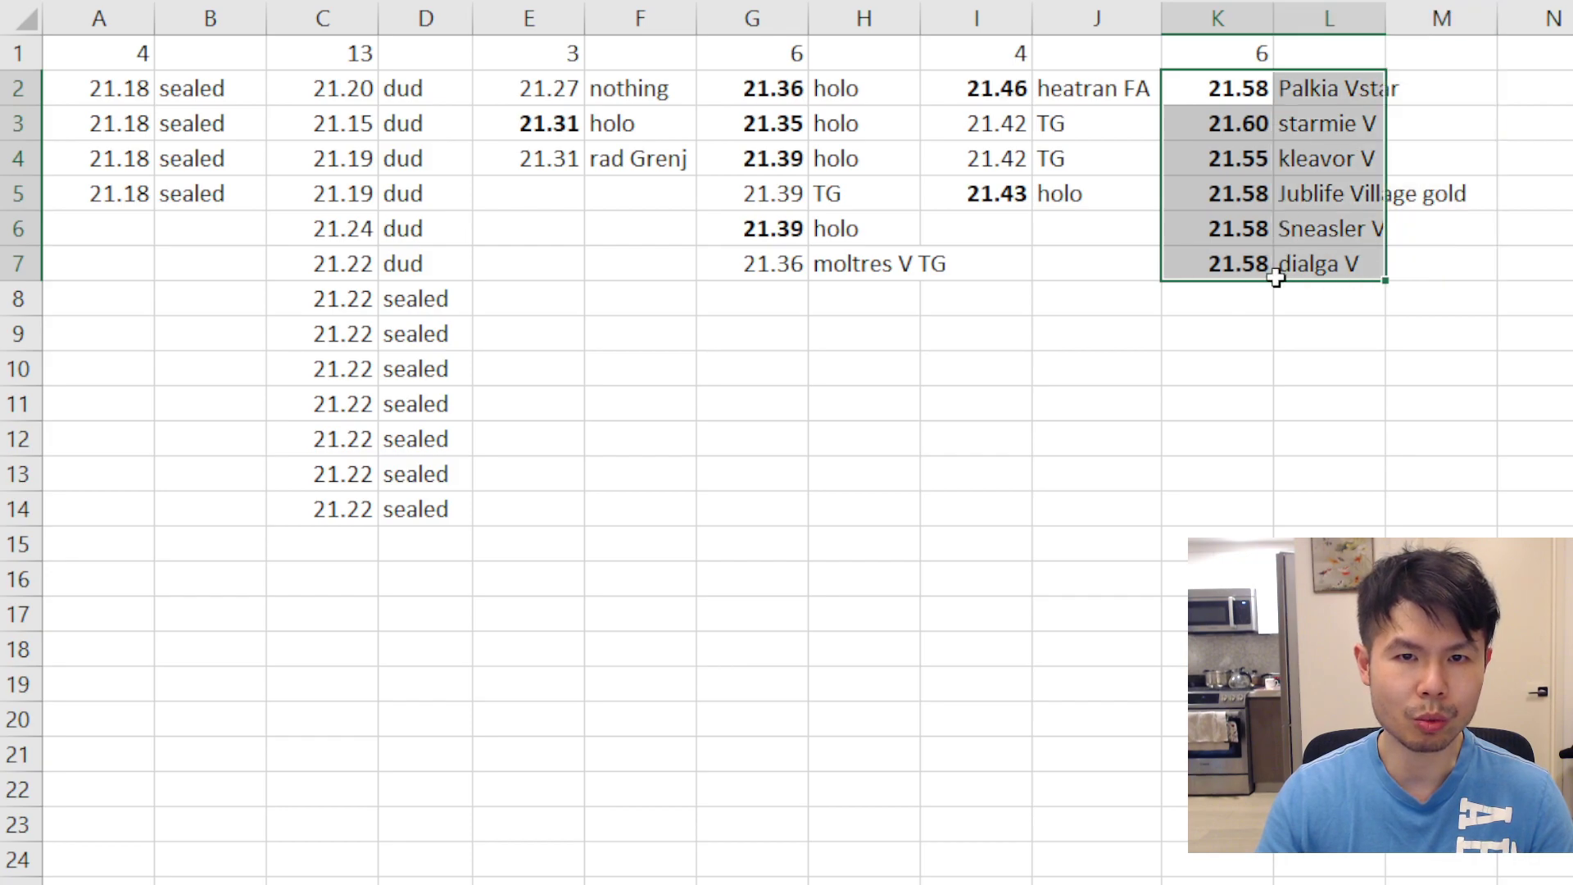
pyautogui.click(1312, 414)
pyautogui.moveTo(1339, 86); pyautogui.dragTo(1362, 302)
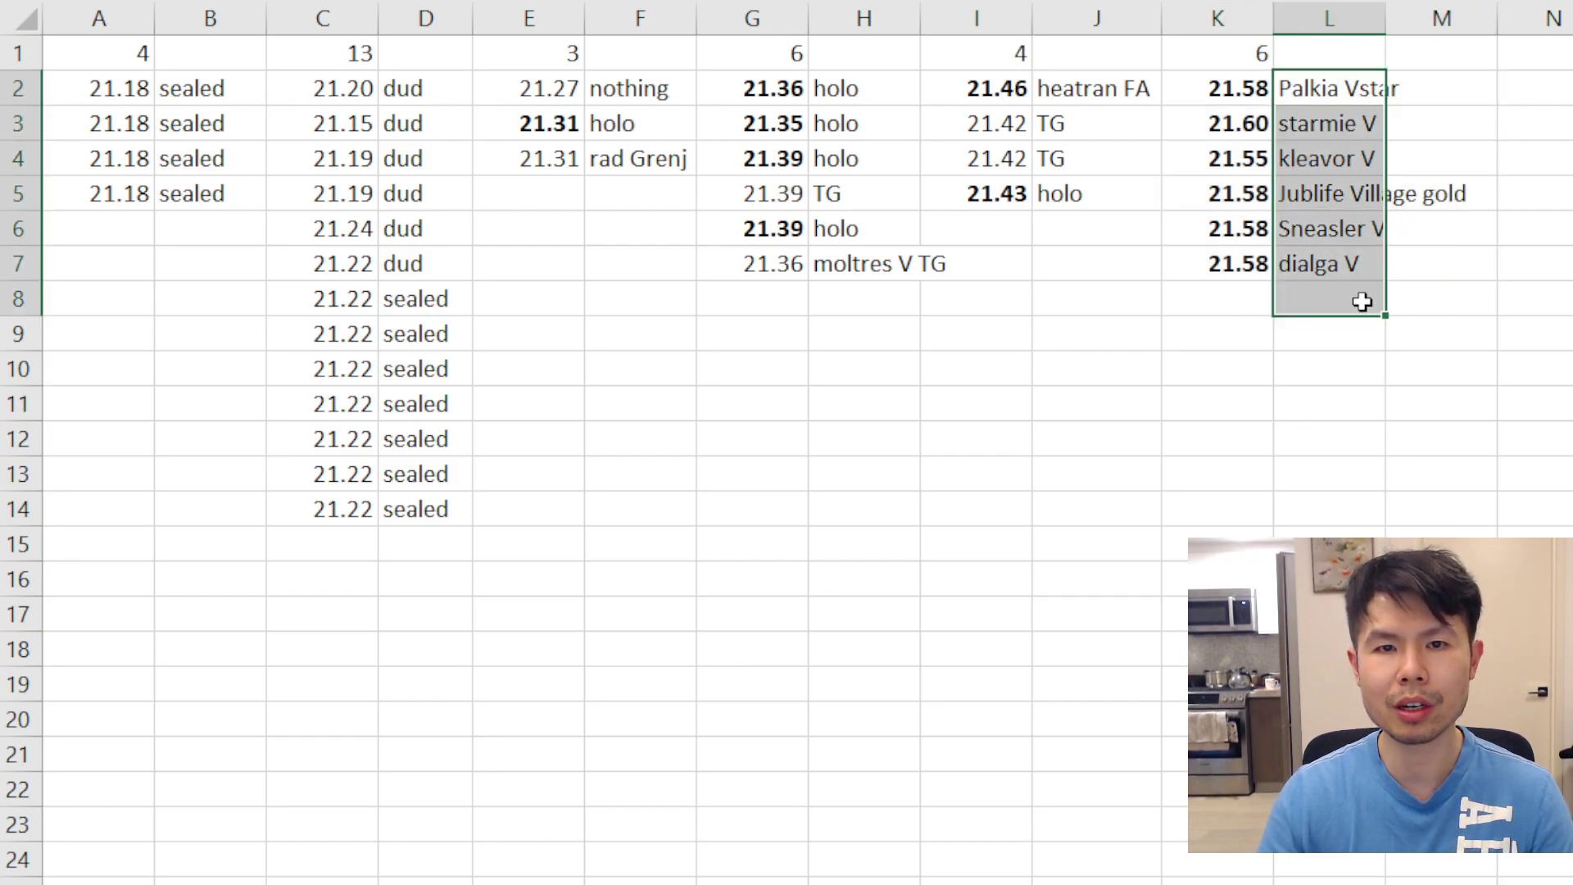
pyautogui.moveTo(1224, 82); pyautogui.dragTo(1224, 283)
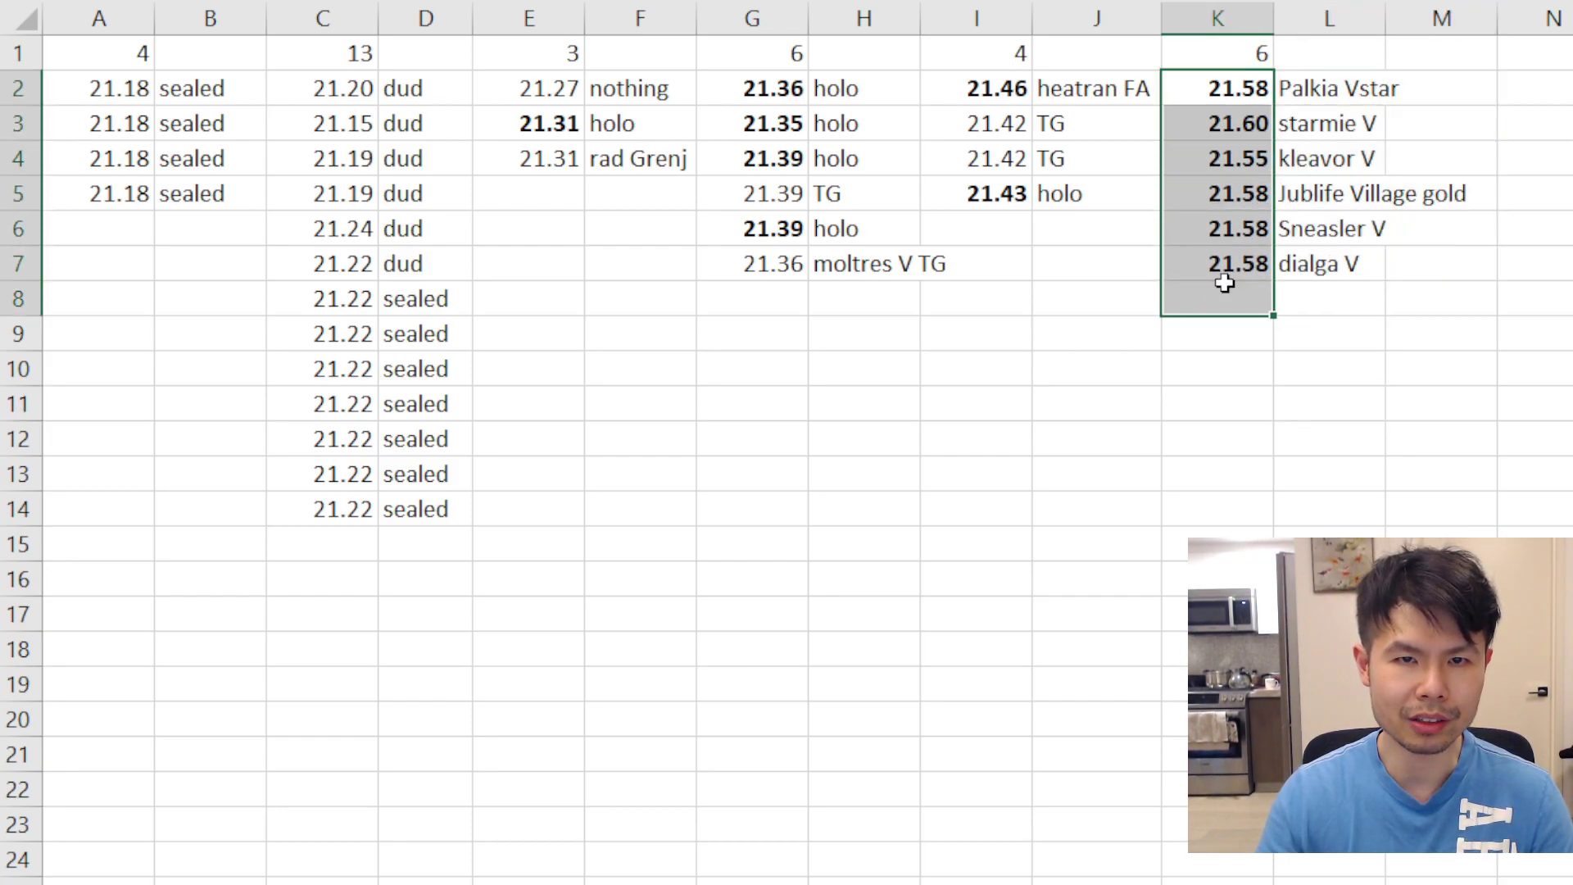
# - Compare the weights and TG and holo pulls in columns I and J with the dud and sealed pack weights in column C
pyautogui.moveTo(1008, 86); pyautogui.dragTo(1018, 215)
pyautogui.click(1109, 127)
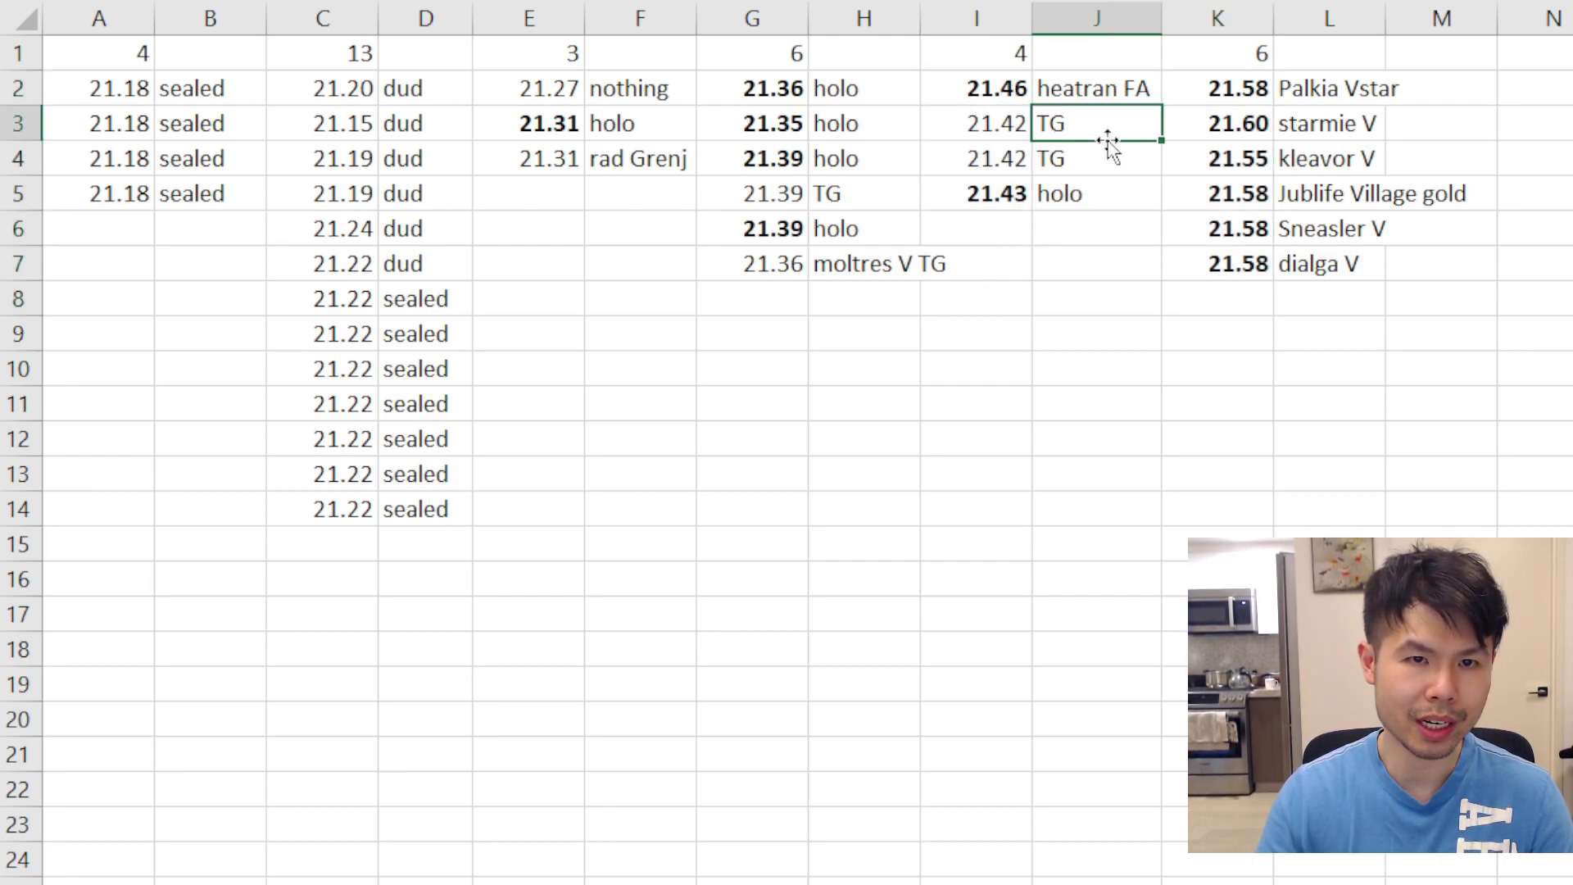
pyautogui.click(1076, 184)
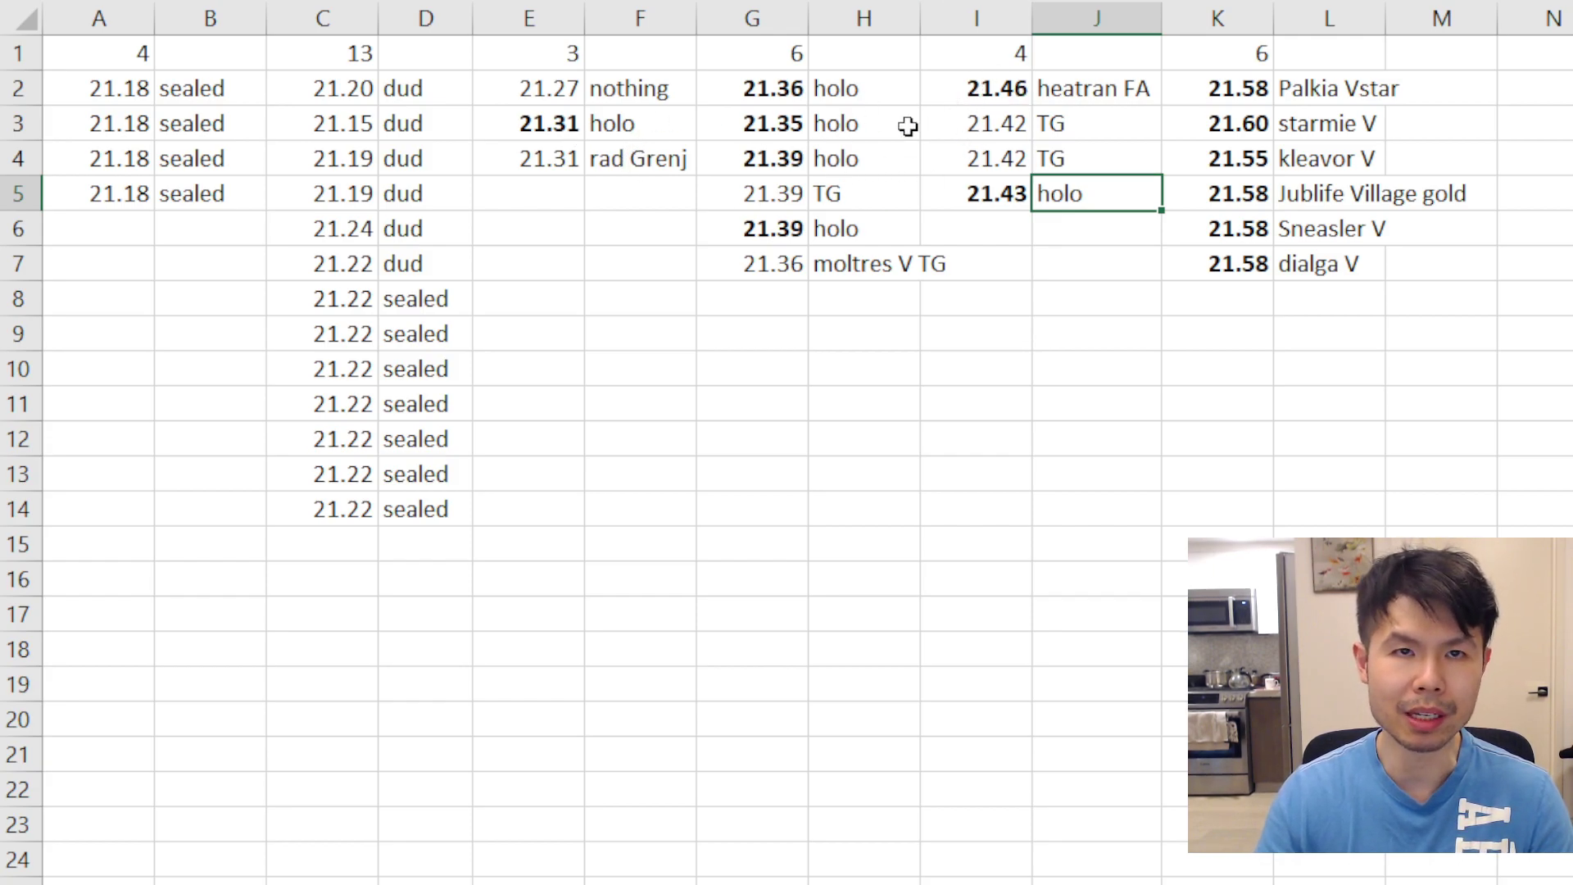
pyautogui.moveTo(354, 83); pyautogui.dragTo(363, 508)
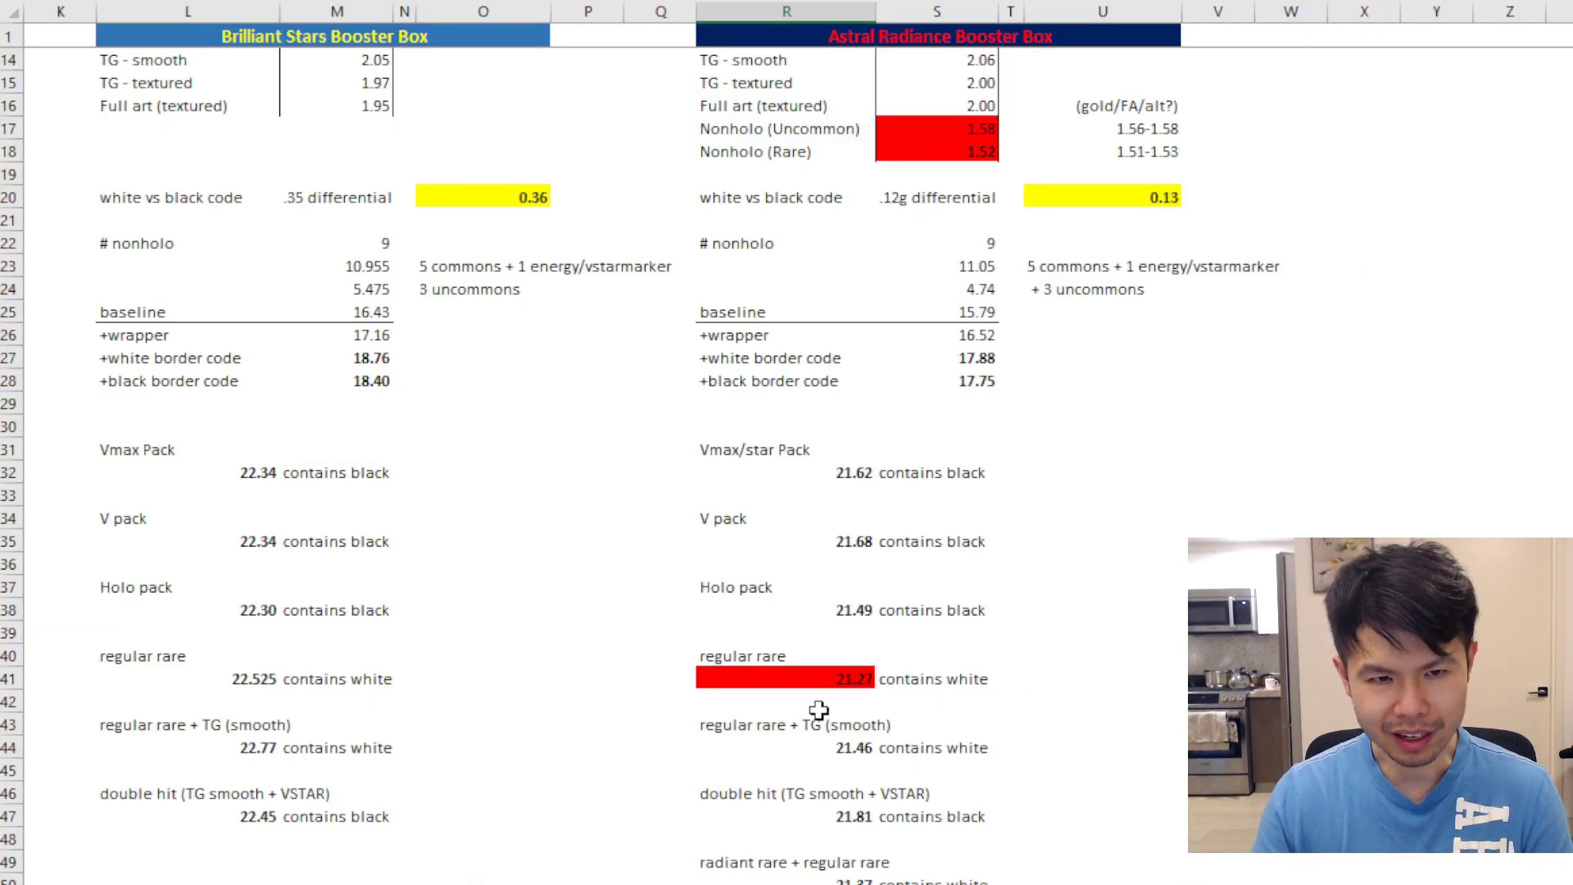
# - Back on the booster box comparison, relate the Astral Radiance regular rare pack to its uncommon and rare nonholo weights and both boxes' pack weights
pyautogui.moveTo(765, 679); pyautogui.dragTo(948, 681)
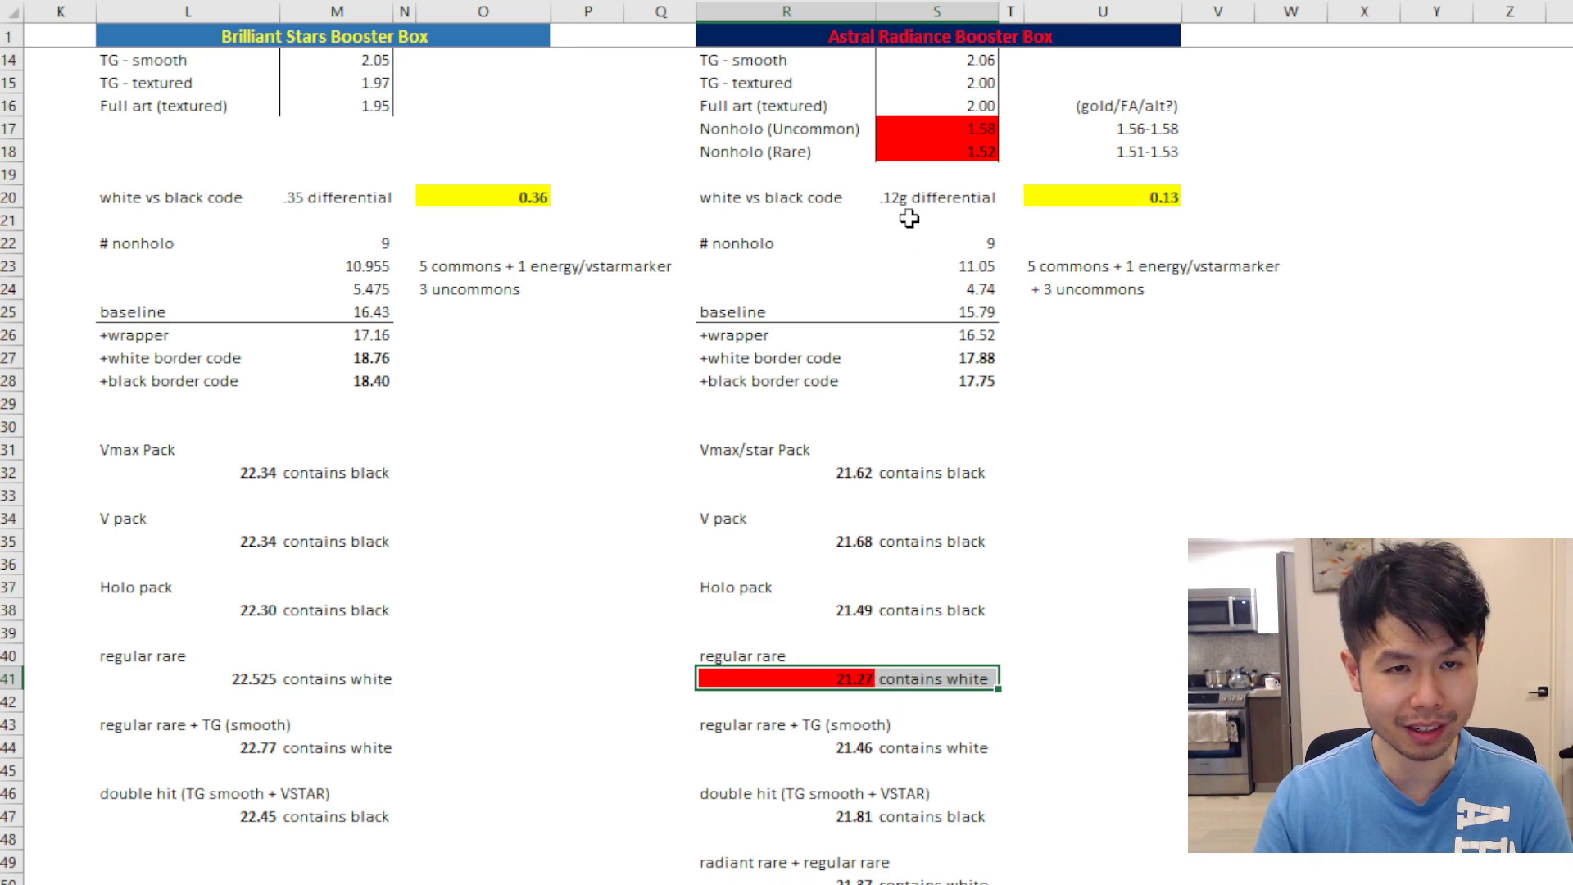
pyautogui.moveTo(941, 128); pyautogui.dragTo(944, 145)
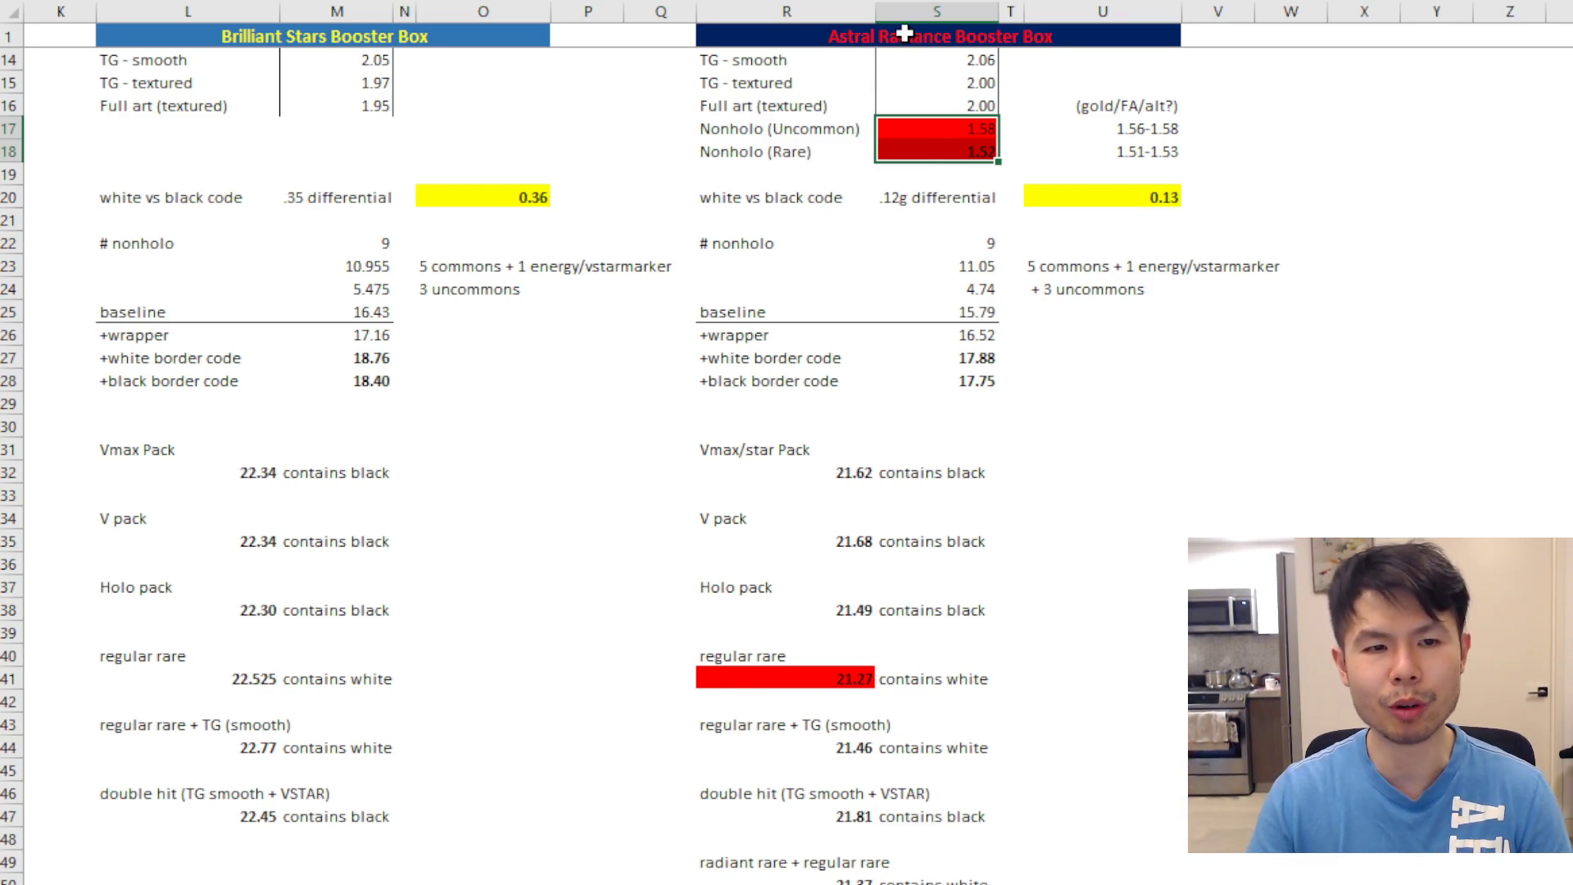
pyautogui.moveTo(814, 421); pyautogui.dragTo(801, 857)
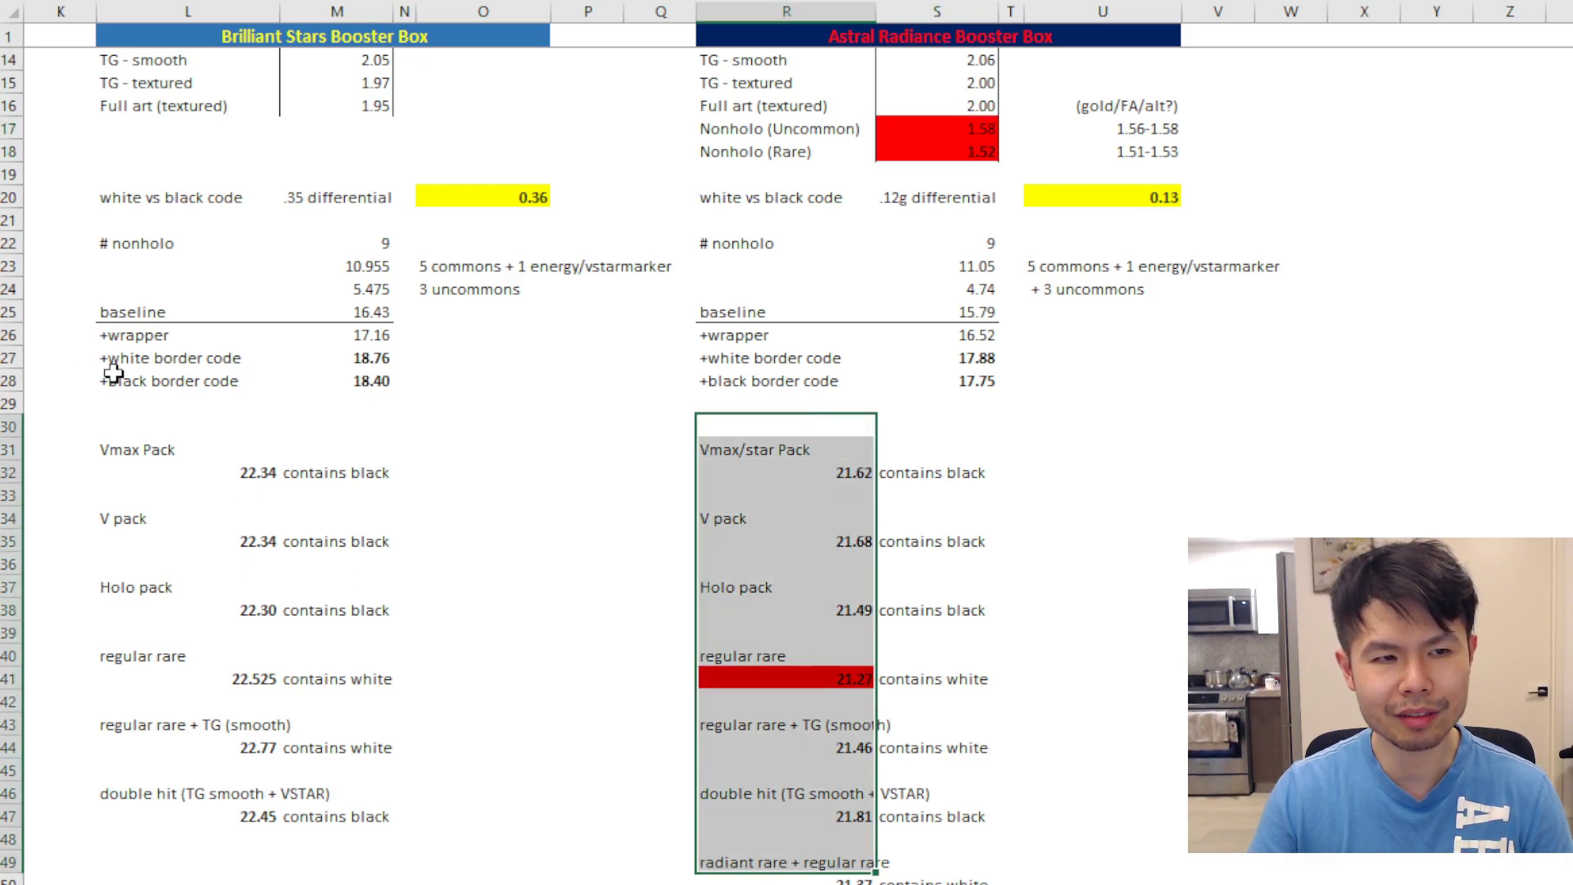
pyautogui.moveTo(111, 422); pyautogui.dragTo(187, 847)
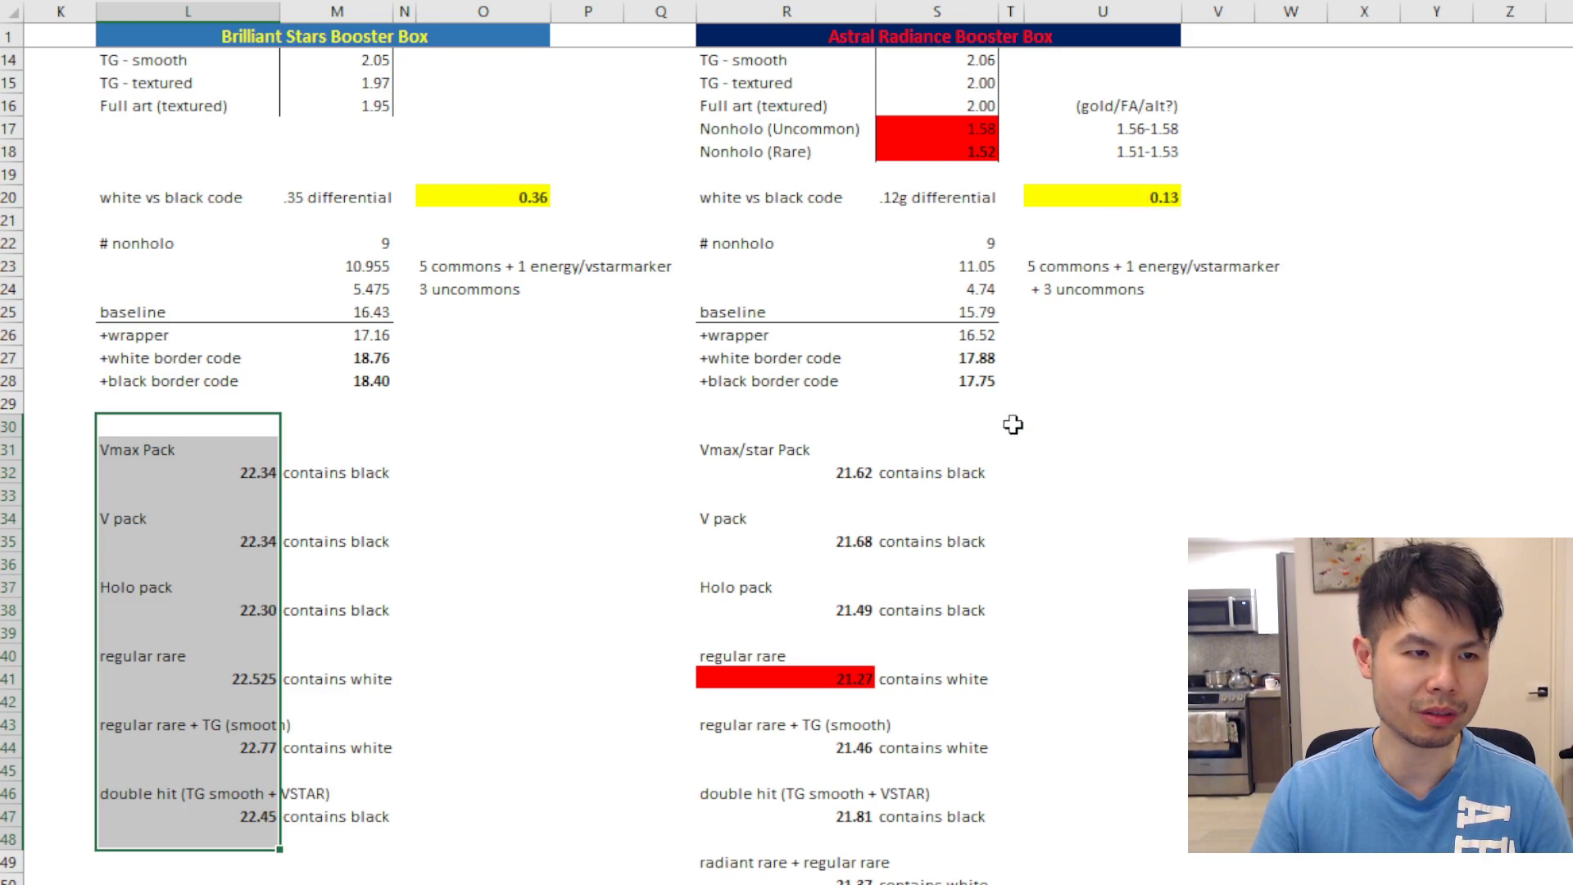
pyautogui.moveTo(802, 400); pyautogui.dragTo(811, 873)
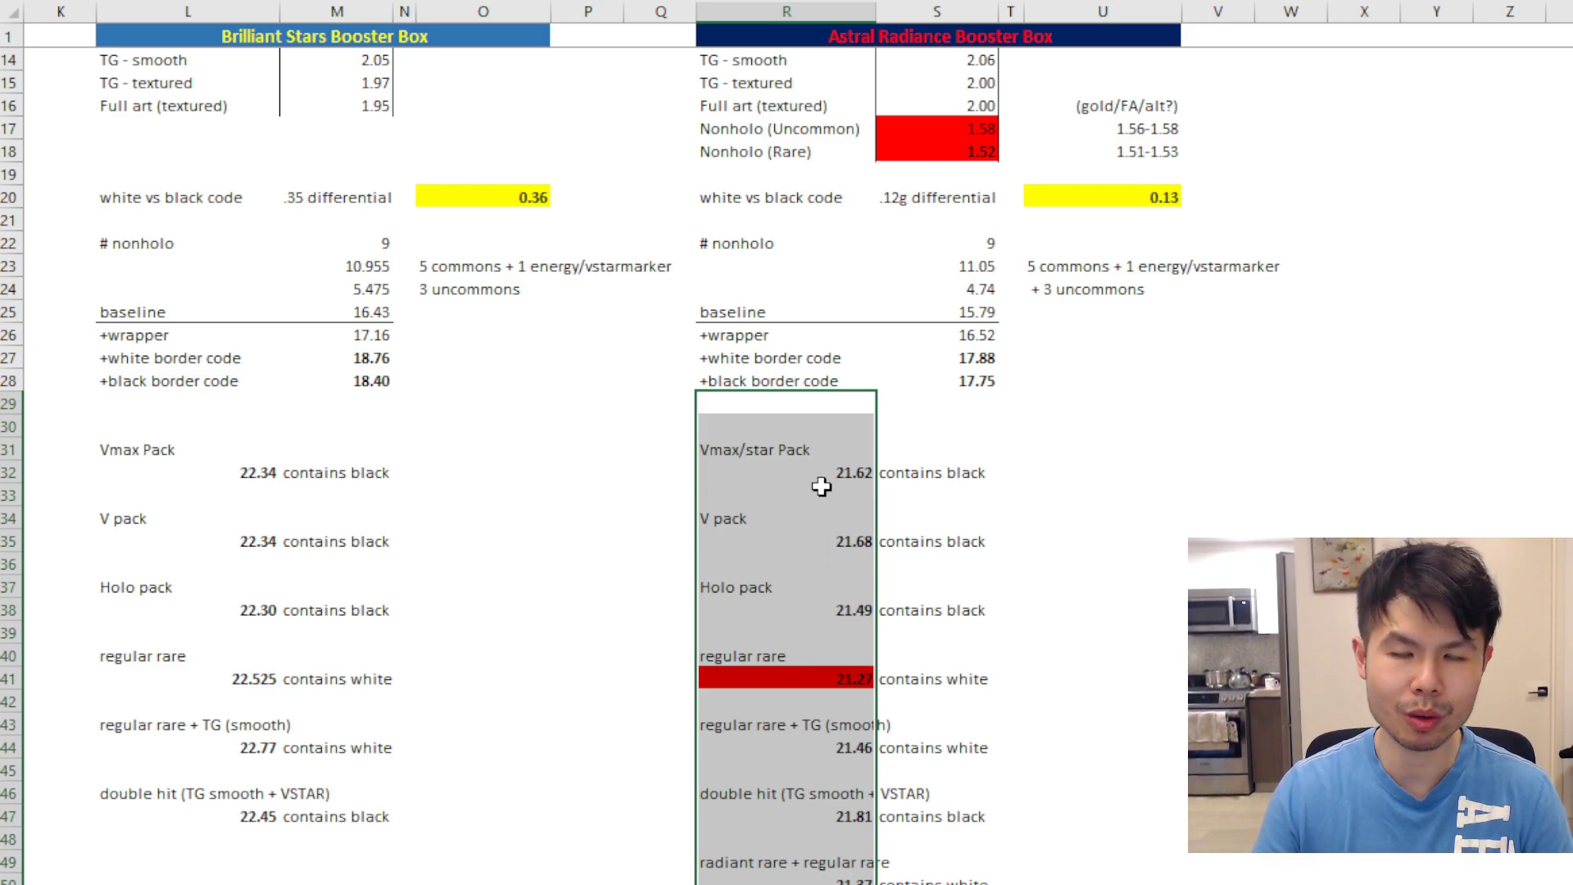
pyautogui.click(819, 677)
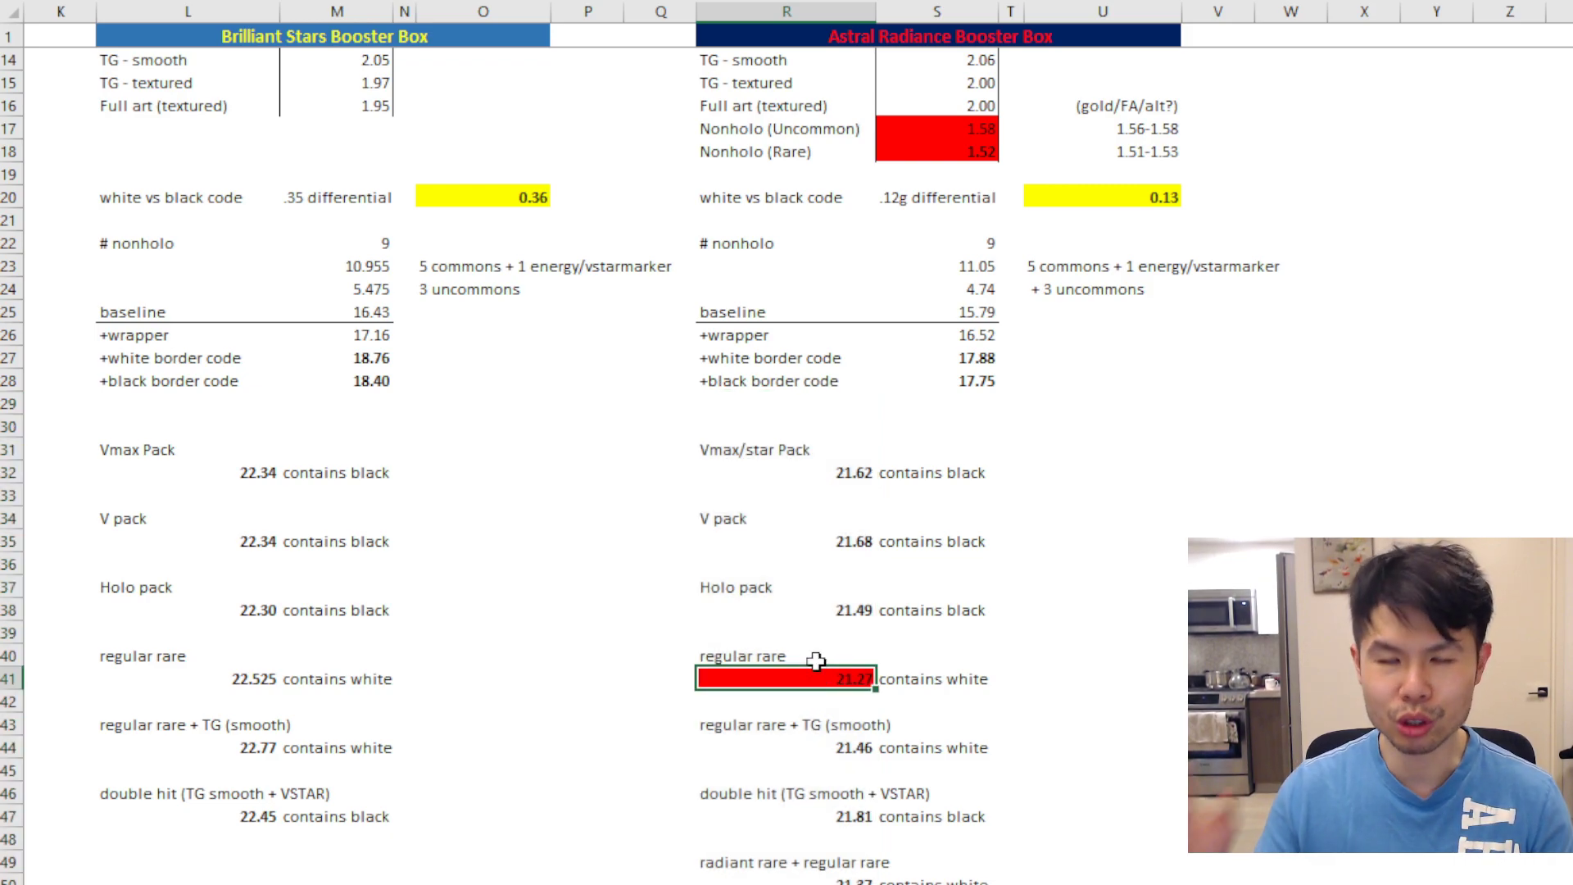